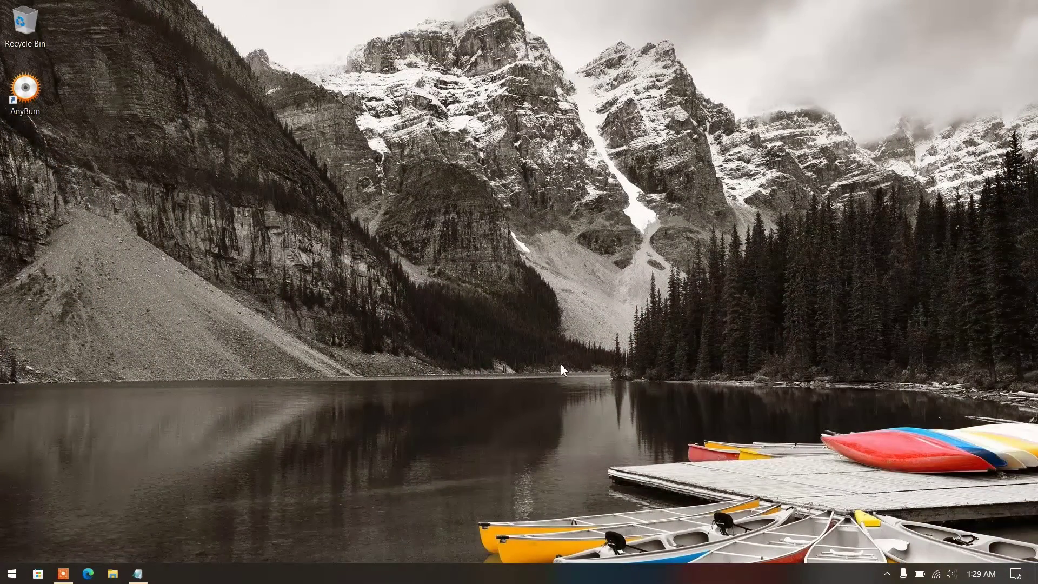
Launch Control Panel with the 'control' command from Run.
{"action": "key", "text": "super+r"}
{"action": "type", "text": "control"}
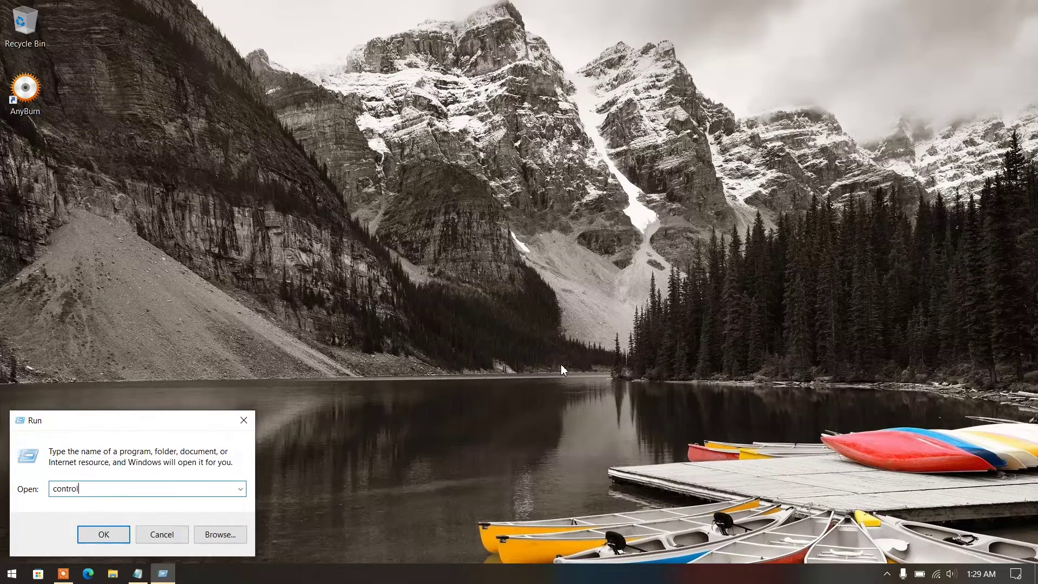
{"action": "key", "text": "Return"}
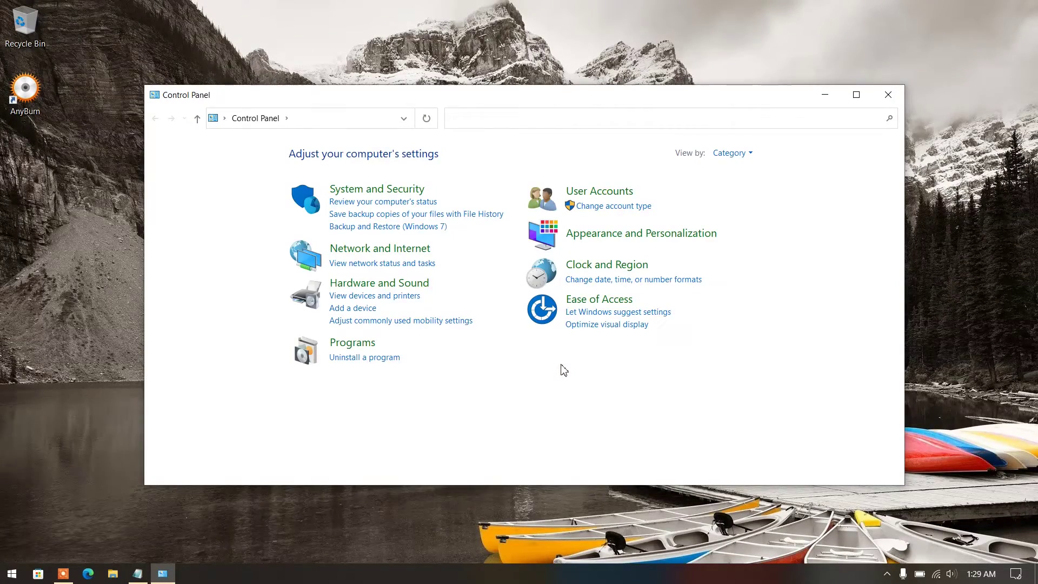
Set View by to Large icons and open Programs and Features.
{"action": "left_click", "coordinate": [750, 157]}
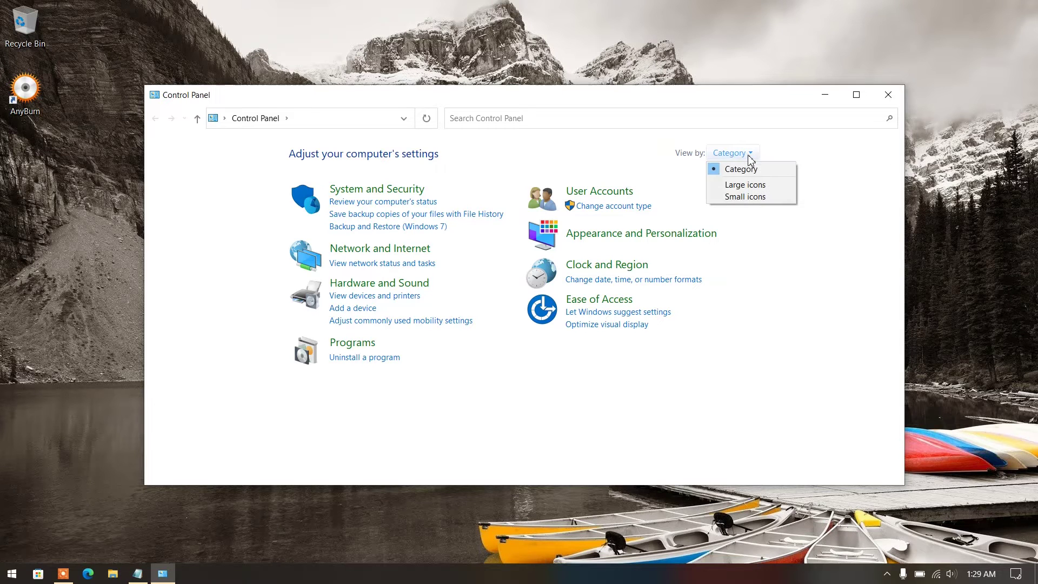
{"action": "left_click", "coordinate": [747, 195]}
{"action": "left_click", "coordinate": [821, 152]}
{"action": "left_click", "coordinate": [824, 184]}
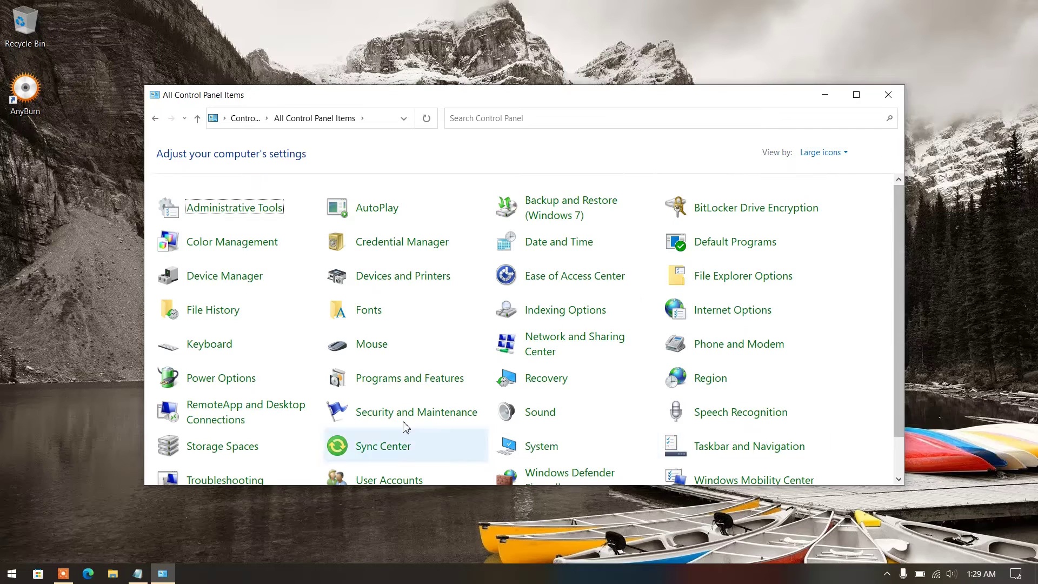
{"action": "scroll", "coordinate": [381, 389], "scroll_direction": "down", "scroll_amount": 1}
{"action": "left_click", "coordinate": [387, 338]}
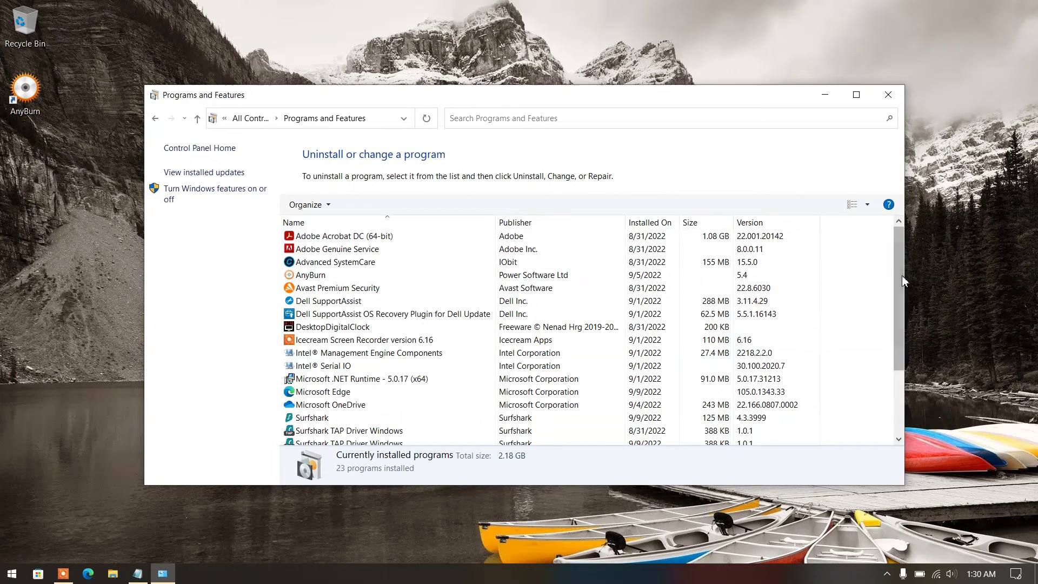
Check Uninstall for Microsoft OneDrive and Dell SupportAssist without using it, then close the list.
{"action": "scroll", "coordinate": [897, 371], "scroll_direction": "down", "scroll_amount": 3}
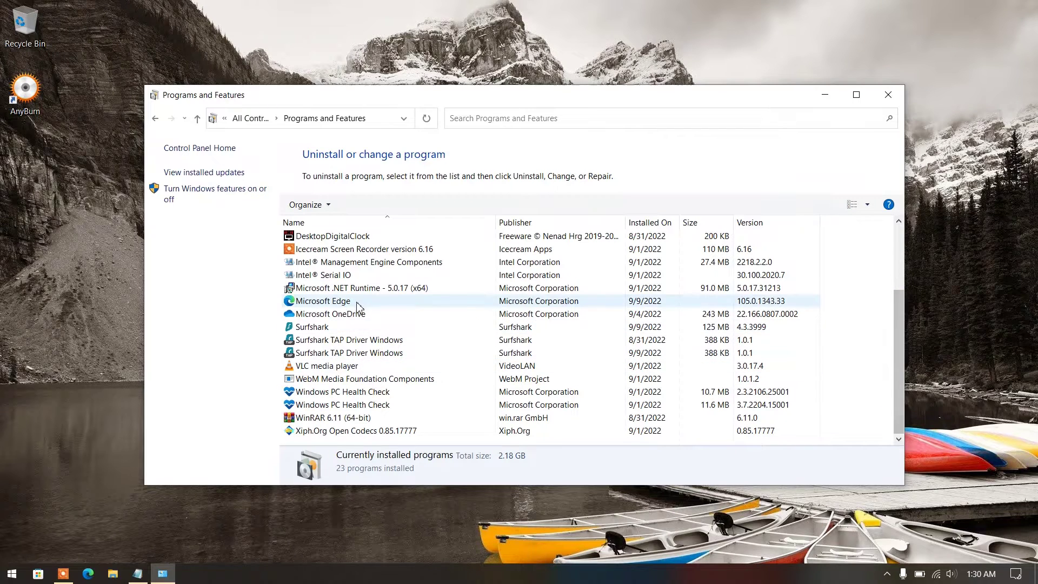
{"action": "left_click", "coordinate": [344, 316]}
{"action": "right_click", "coordinate": [344, 316]}
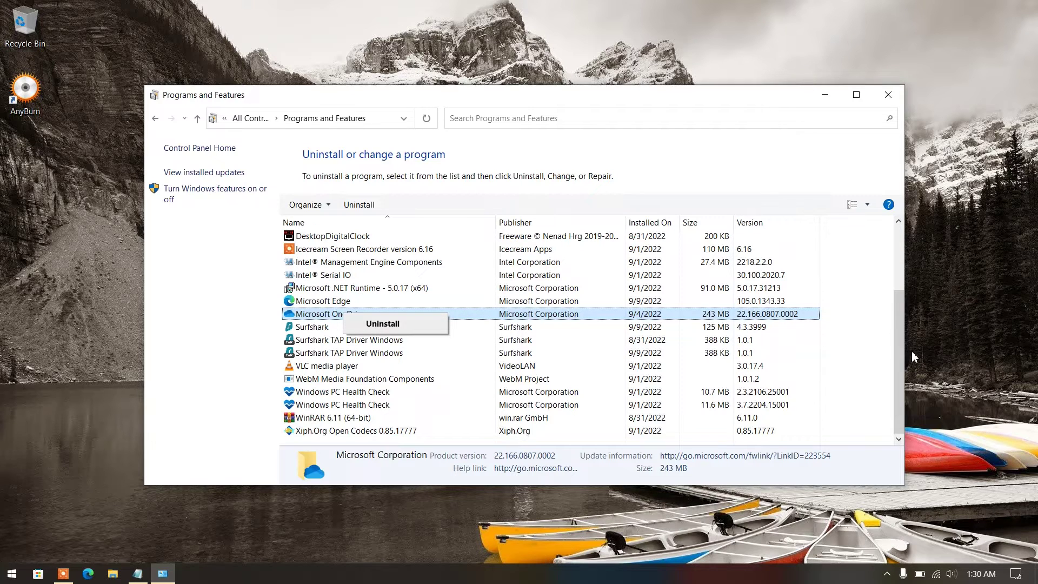
{"action": "key", "text": "Escape"}
{"action": "scroll", "coordinate": [883, 270], "scroll_direction": "up", "scroll_amount": 3}
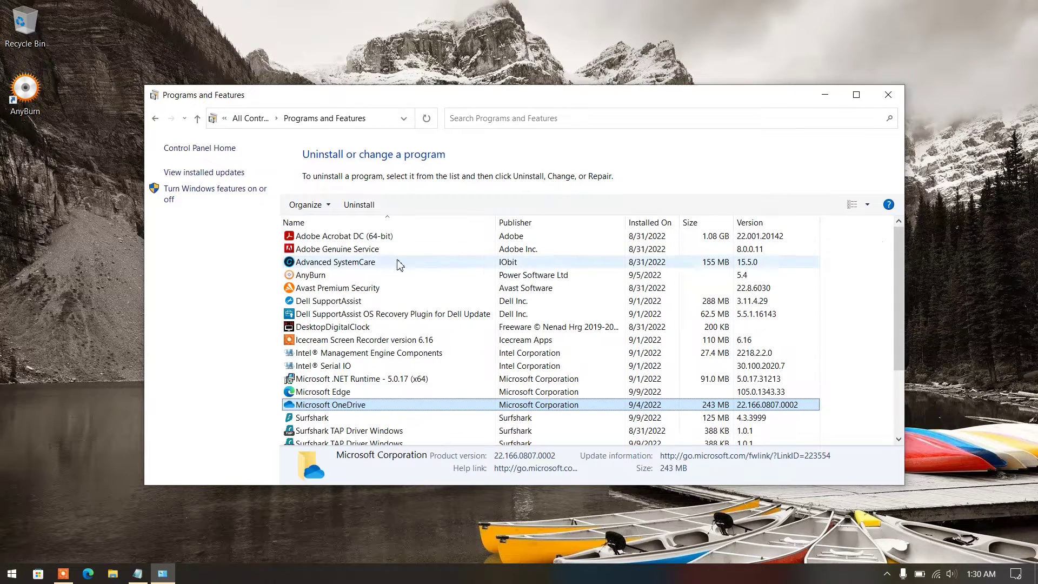
{"action": "right_click", "coordinate": [342, 297]}
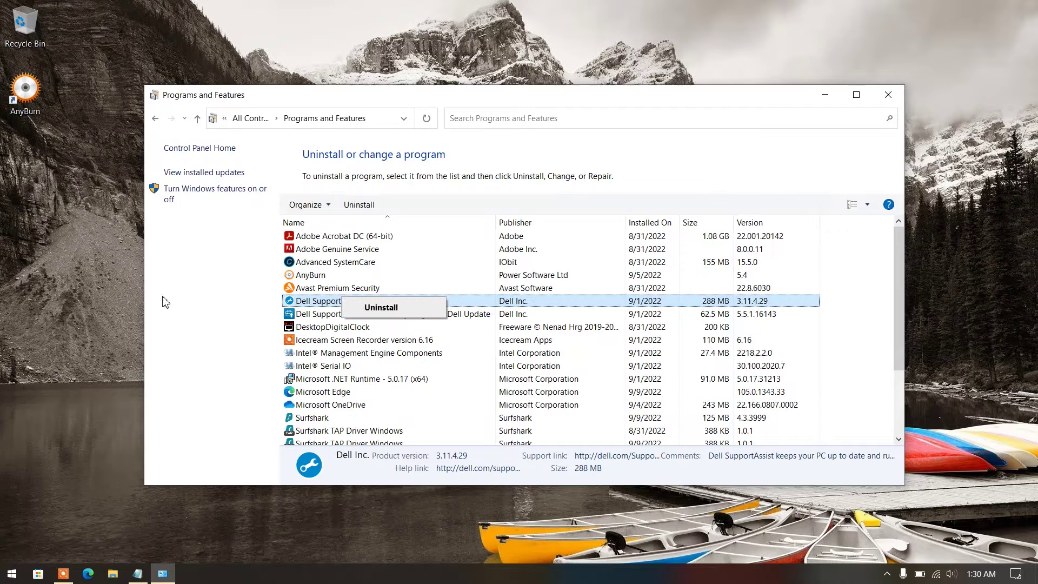
{"action": "left_click", "coordinate": [226, 339]}
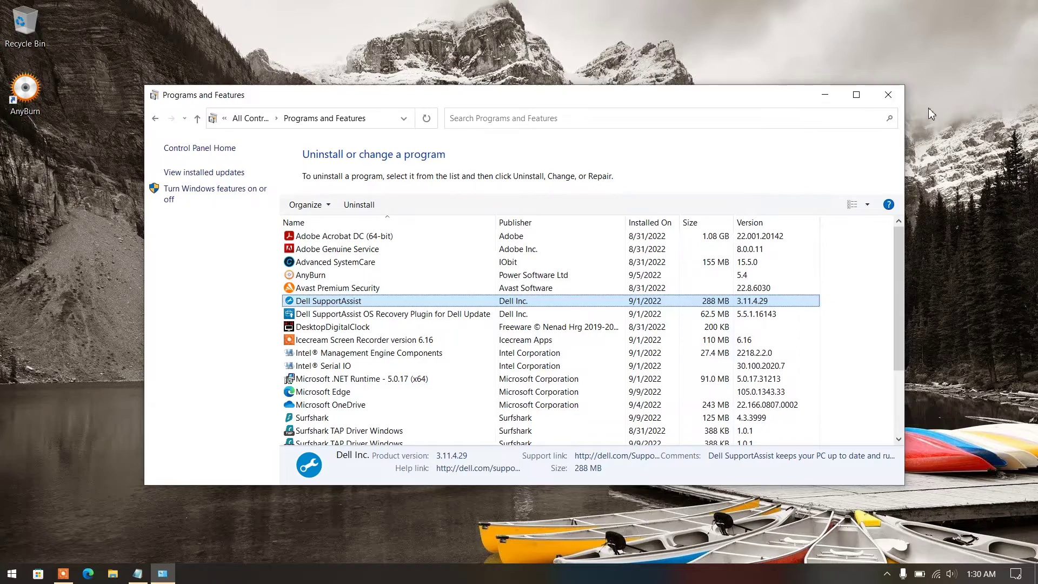
{"action": "left_click", "coordinate": [887, 95]}
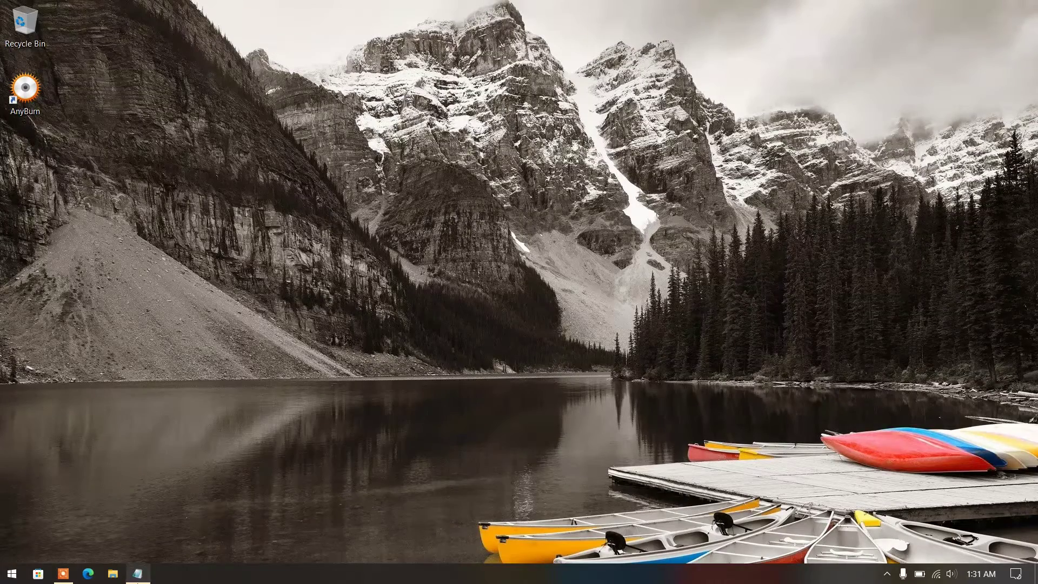
Restore and reposition the Notepad notes, then copy the %programfiles% line.
{"action": "left_click", "coordinate": [137, 573]}
{"action": "left_click_drag", "start_coordinate": [467, 80], "coordinate": [548, 242]}
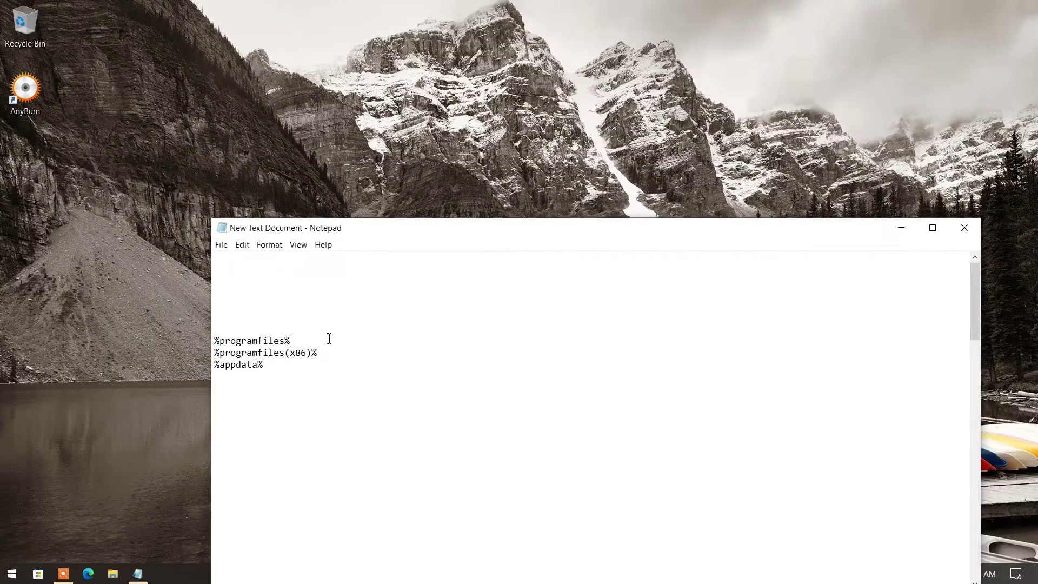
{"action": "left_click_drag", "start_coordinate": [326, 340], "coordinate": [163, 340]}
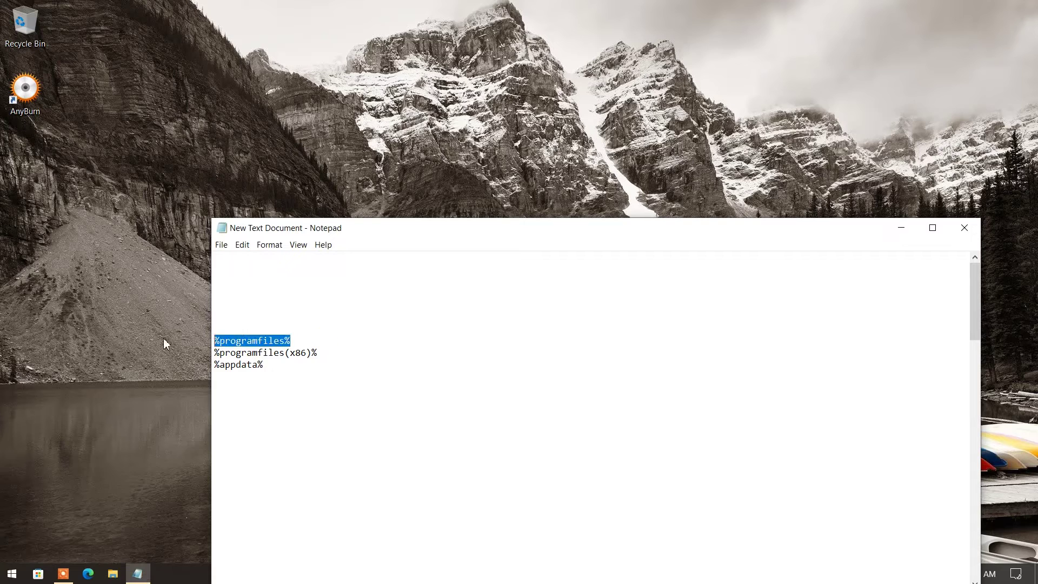
{"action": "left_click", "coordinate": [64, 299]}
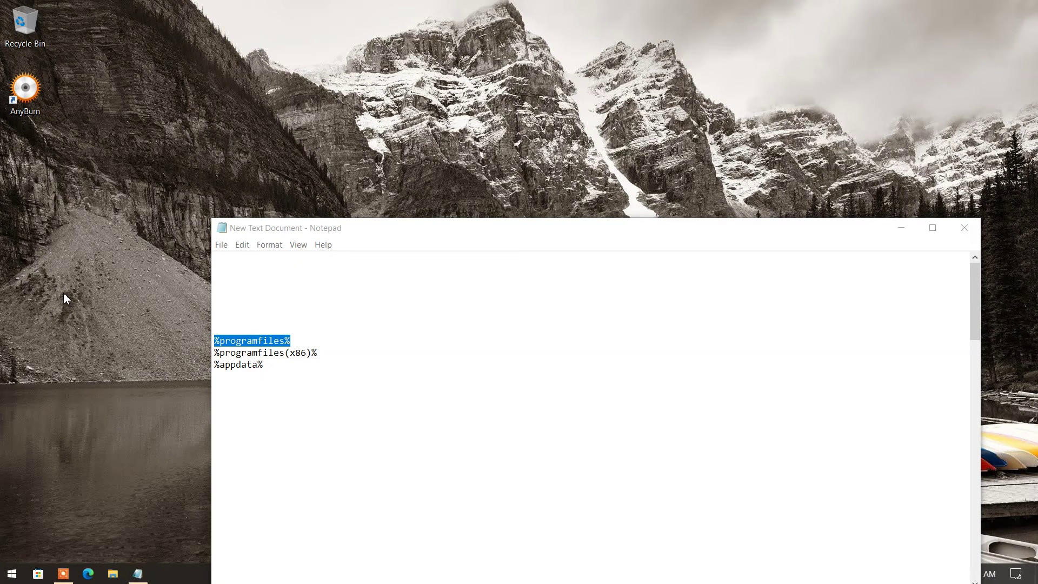
{"action": "key", "text": "alt+Tab"}
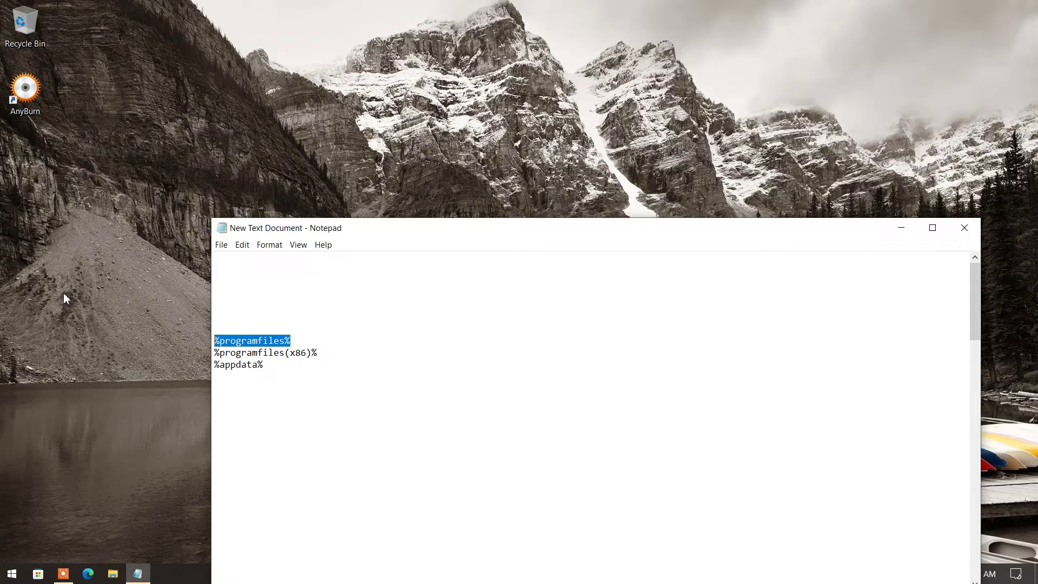
{"action": "left_click", "coordinate": [64, 298]}
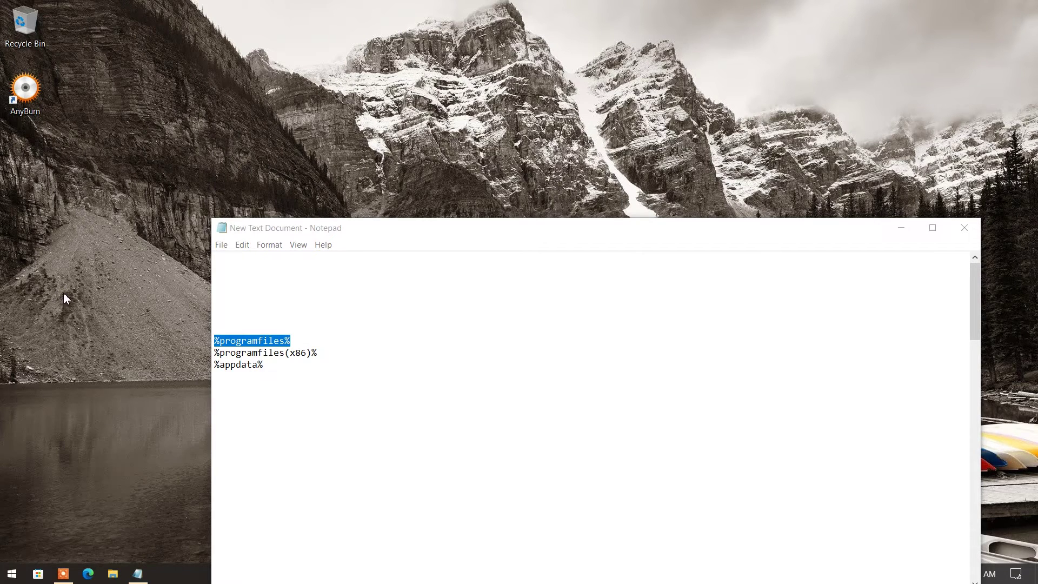
{"action": "left_click", "coordinate": [274, 339]}
{"action": "double_click", "coordinate": [326, 338]}
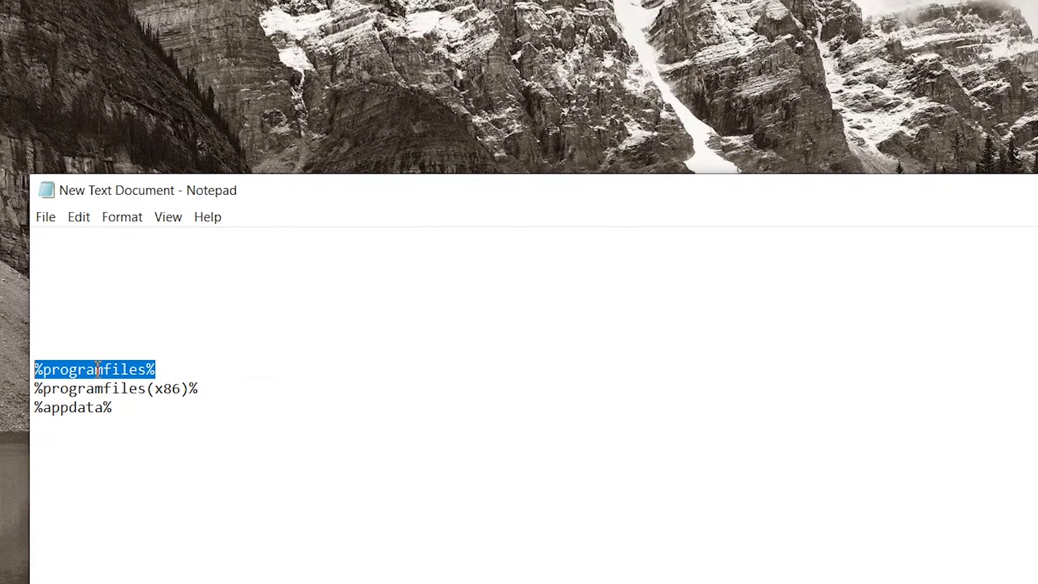
{"action": "right_click", "coordinate": [98, 370]}
{"action": "left_click", "coordinate": [132, 422]}
Paste %programfiles% into the Run box and run it.
{"action": "key", "text": "super+r"}
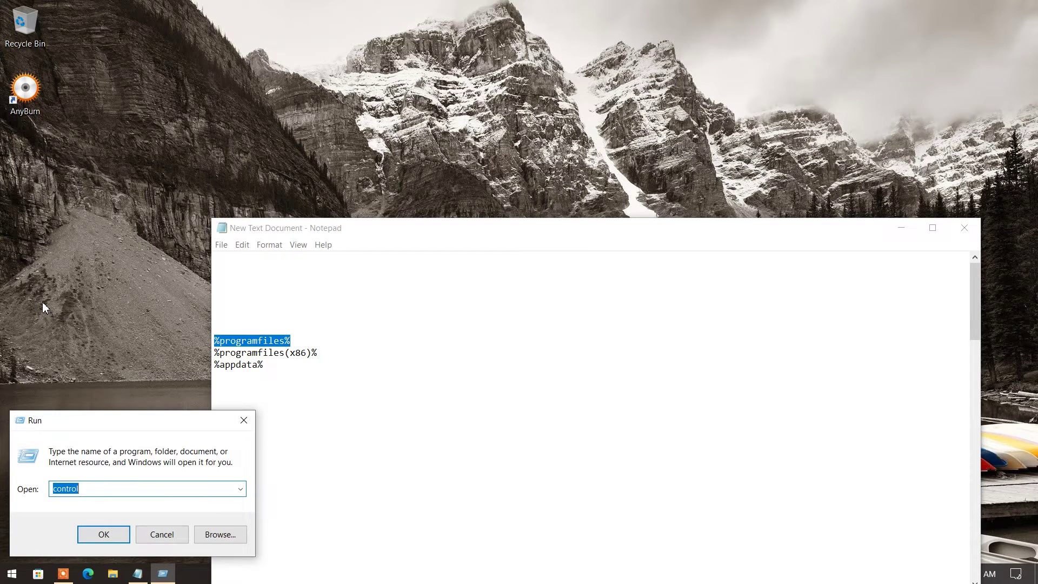
{"action": "right_click", "coordinate": [95, 482]}
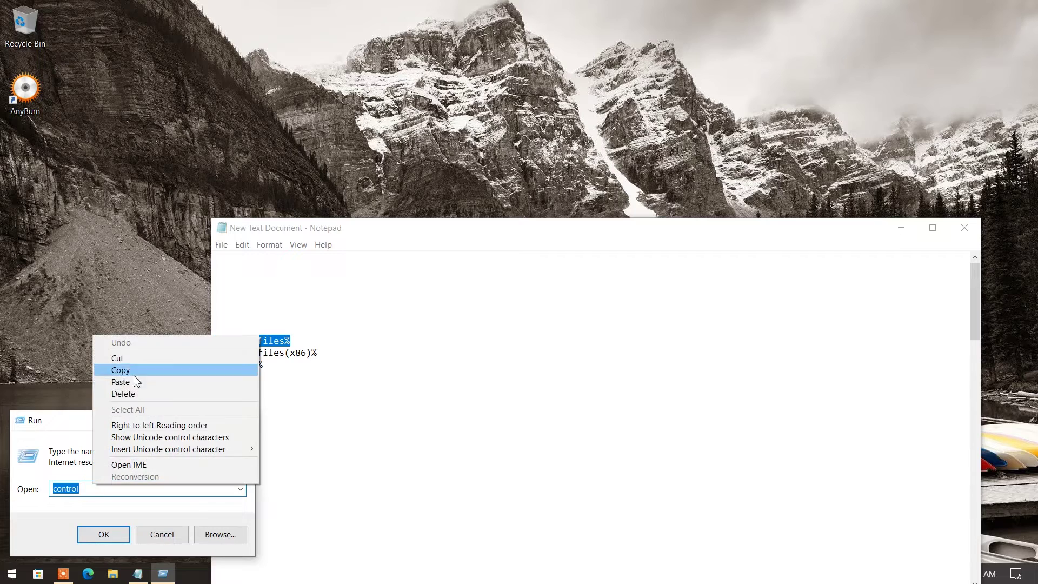
{"action": "left_click", "coordinate": [132, 382]}
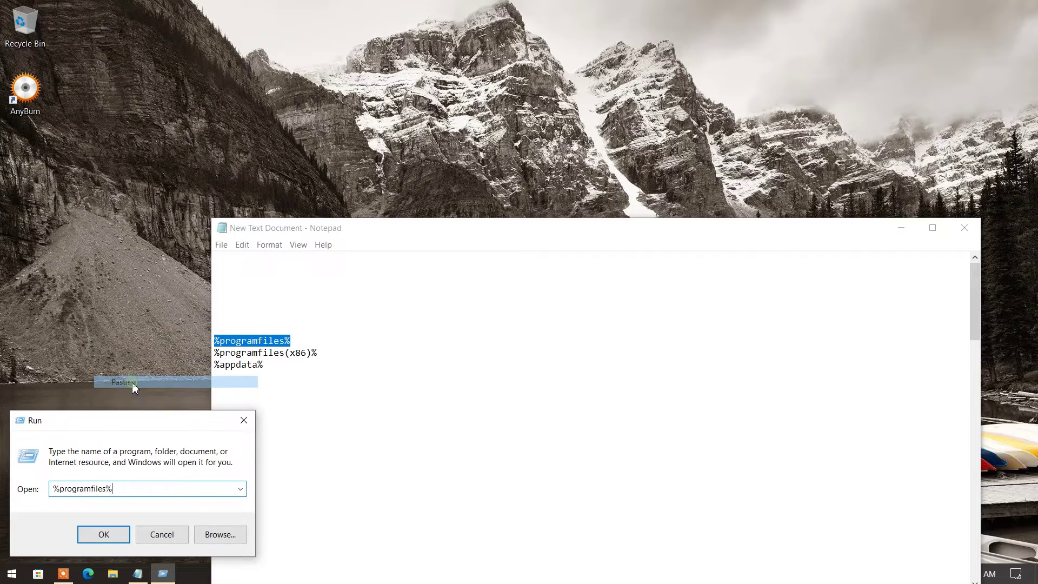
{"action": "left_click", "coordinate": [103, 534]}
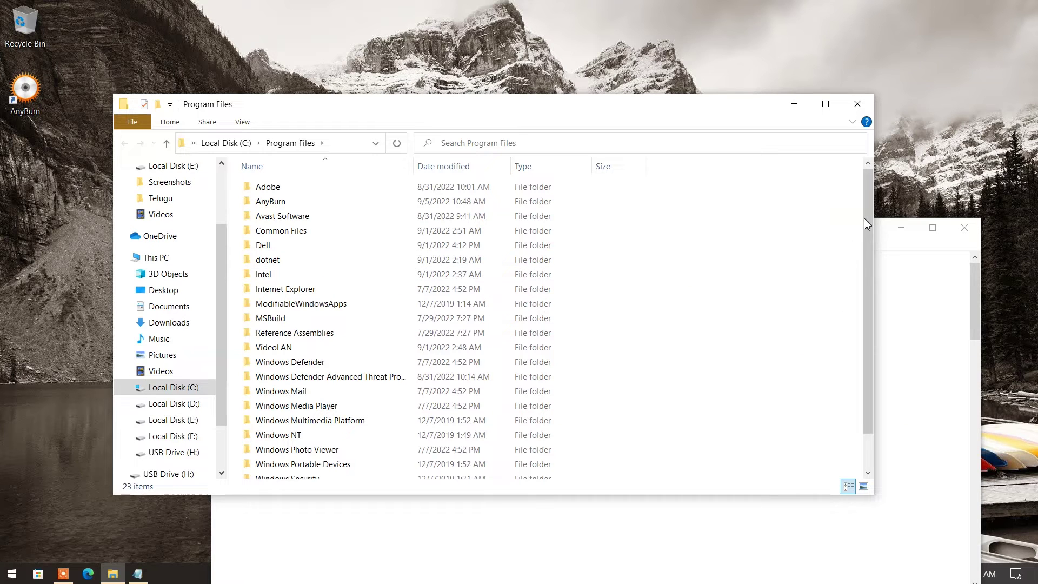
Start deleting the leftover dotnet folder in Program Files, then close the window.
{"action": "scroll", "coordinate": [870, 218], "scroll_direction": "down", "scroll_amount": 1}
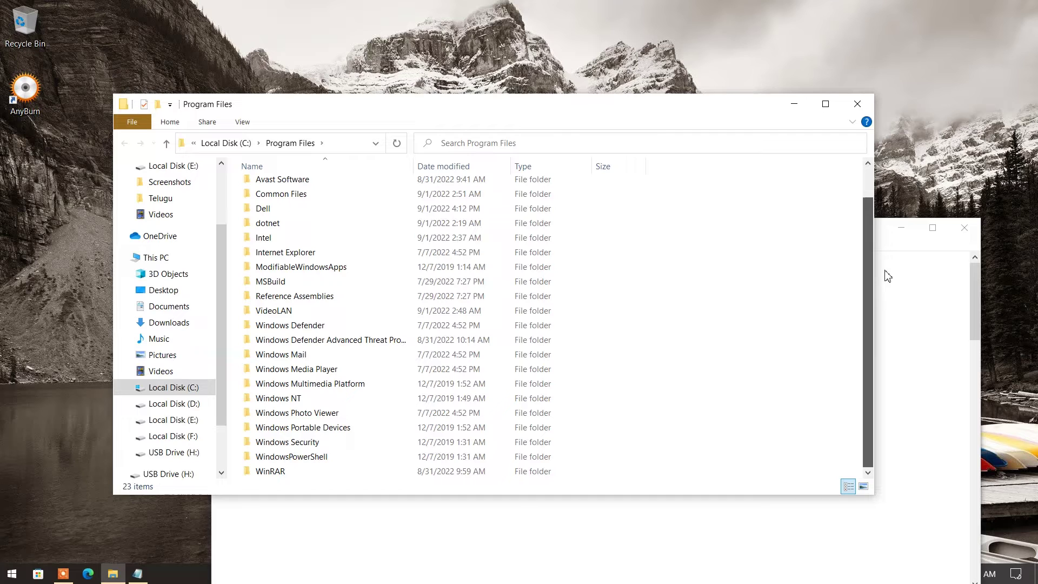
{"action": "scroll", "coordinate": [870, 164], "scroll_direction": "up", "scroll_amount": 1}
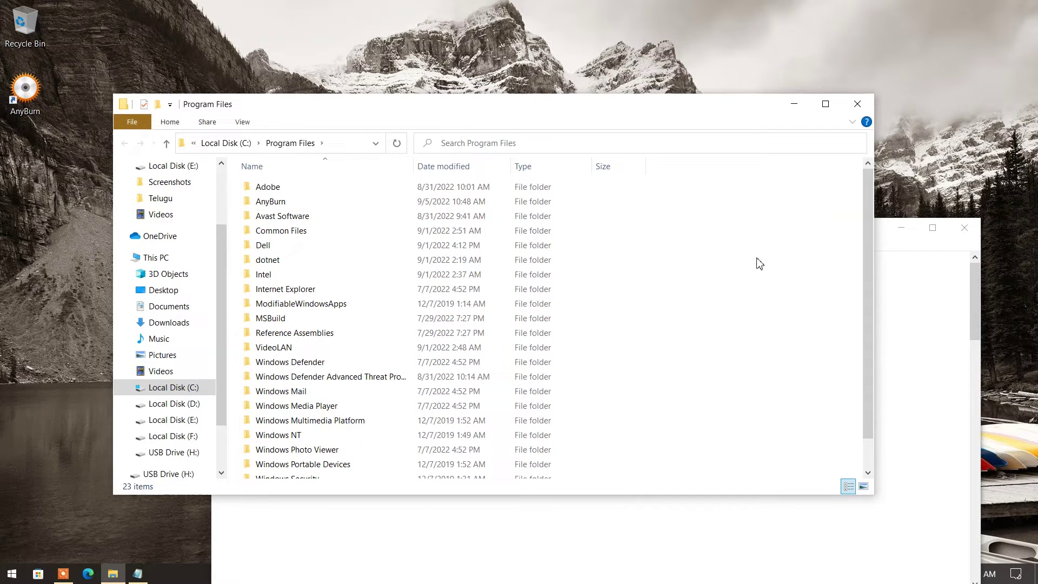
{"action": "scroll", "coordinate": [541, 249], "scroll_direction": "down", "scroll_amount": 1}
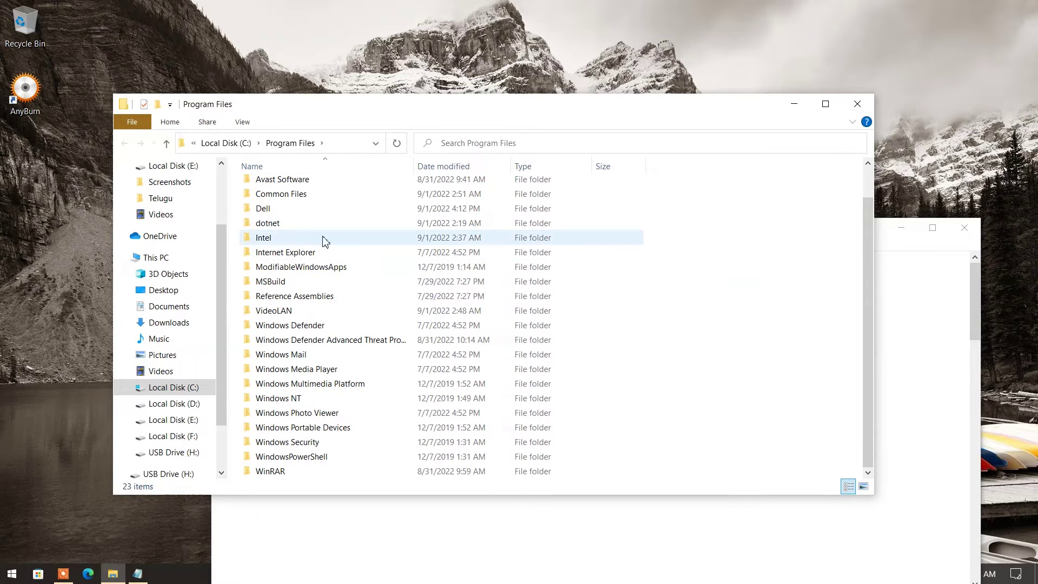
{"action": "left_click", "coordinate": [266, 223]}
{"action": "right_click", "coordinate": [267, 223]}
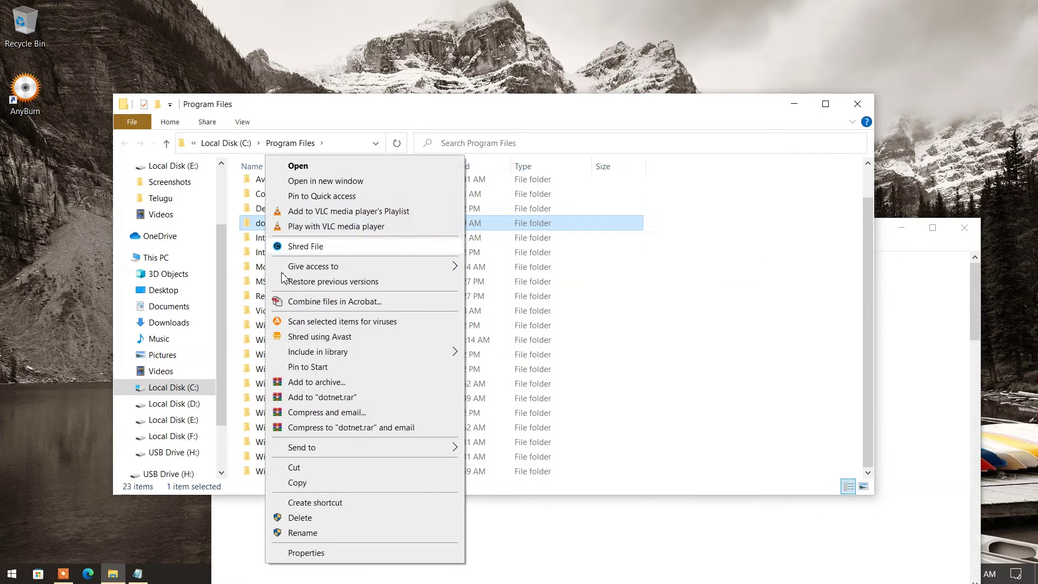
{"action": "left_click", "coordinate": [300, 517]}
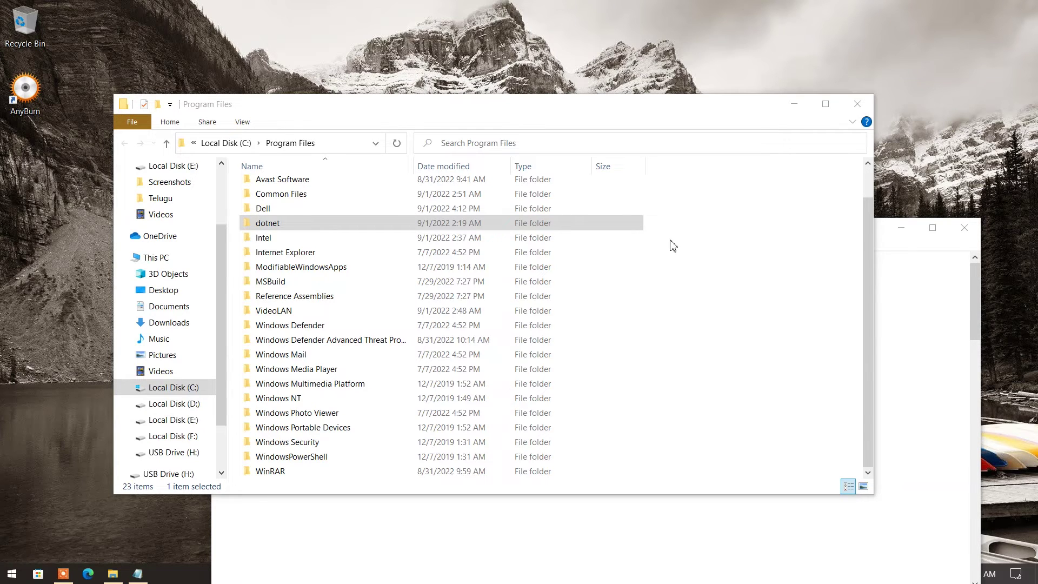
{"action": "left_click", "coordinate": [857, 103]}
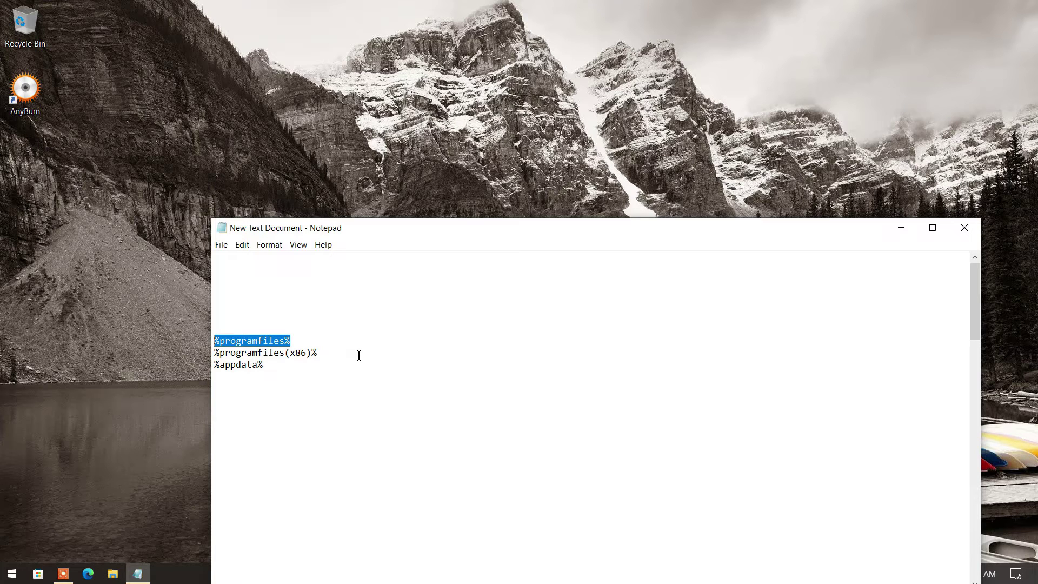
Copy %programfiles(x86)% from the notes and run it in the Run box.
{"action": "triple_click", "coordinate": [357, 354]}
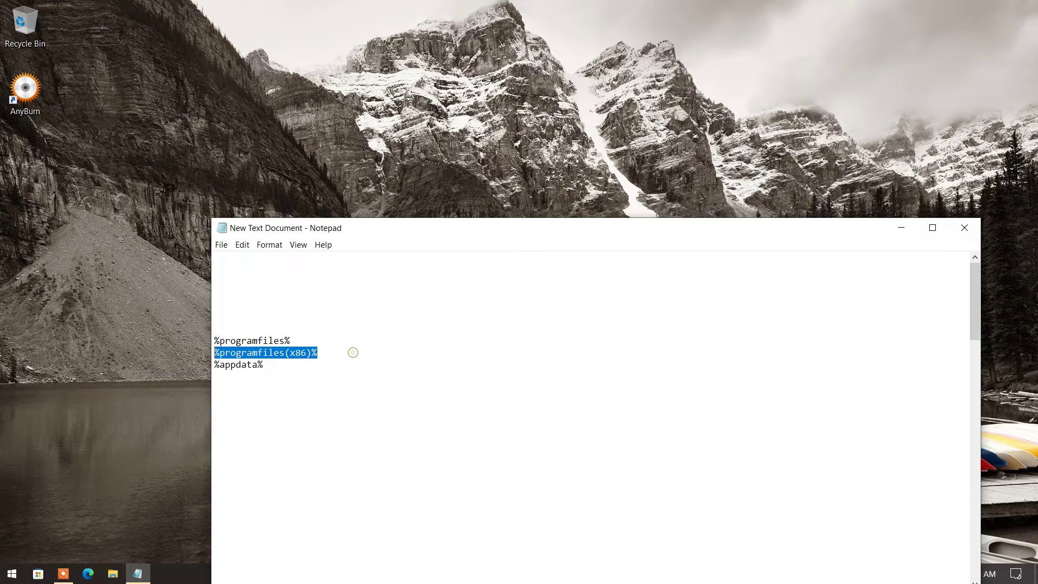
{"action": "right_click", "coordinate": [278, 357]}
{"action": "left_click", "coordinate": [302, 391]}
{"action": "key", "text": "super+r"}
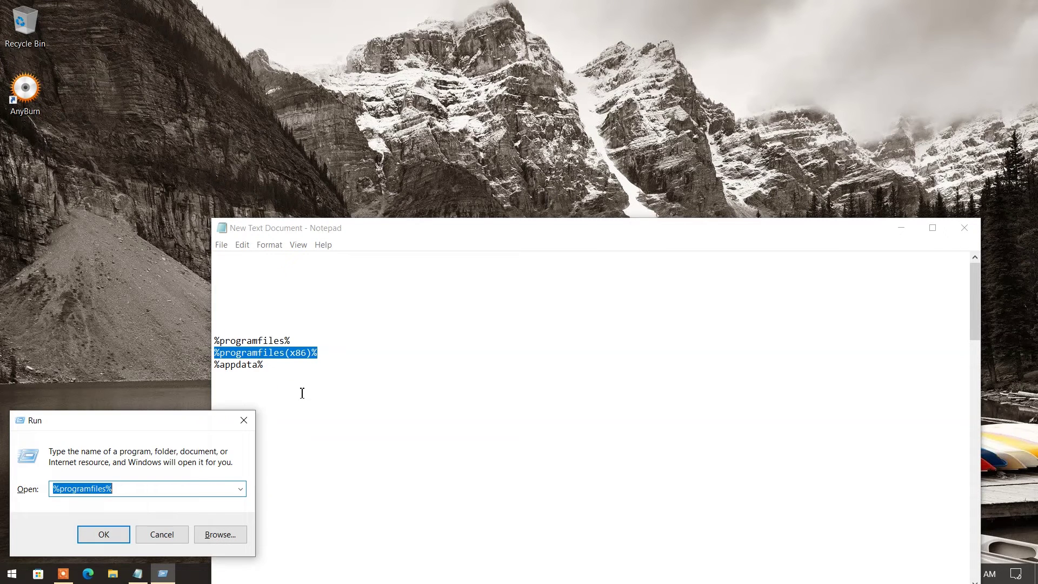
{"action": "right_click", "coordinate": [110, 490]}
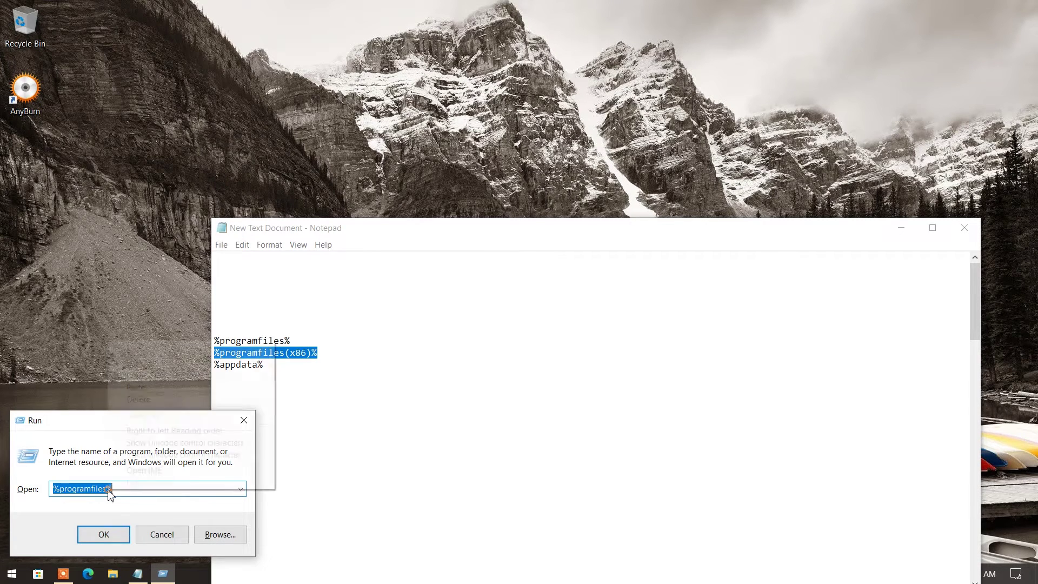
{"action": "left_click", "coordinate": [137, 393]}
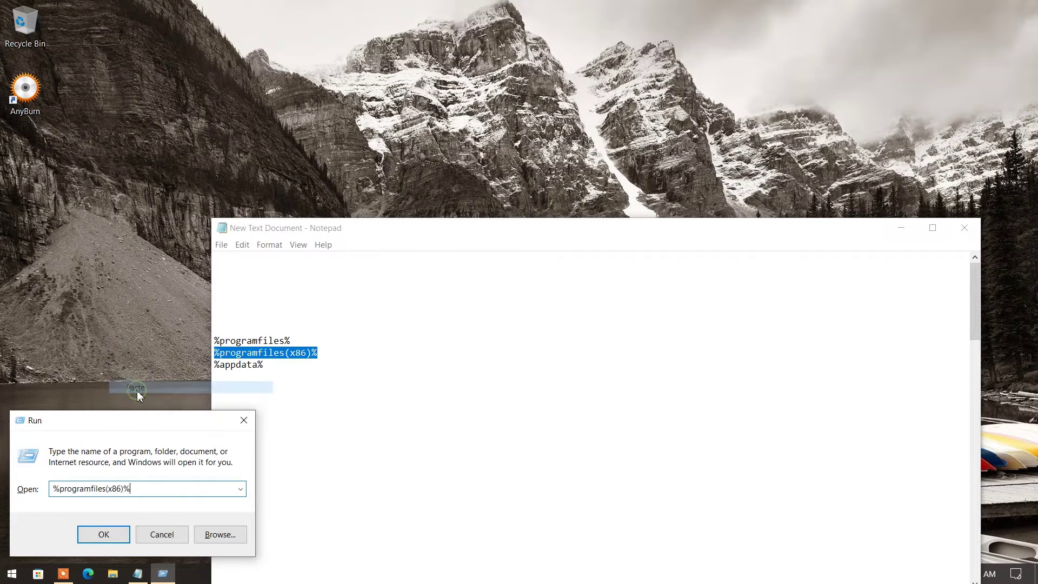
{"action": "left_click", "coordinate": [104, 534]}
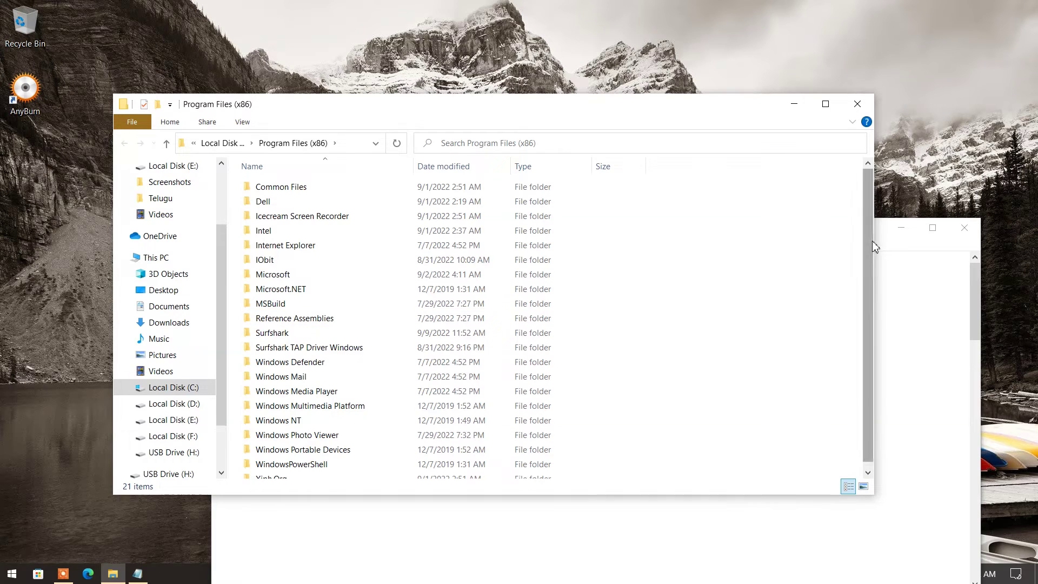
{"action": "left_click_drag", "start_coordinate": [871, 242], "coordinate": [879, 265]}
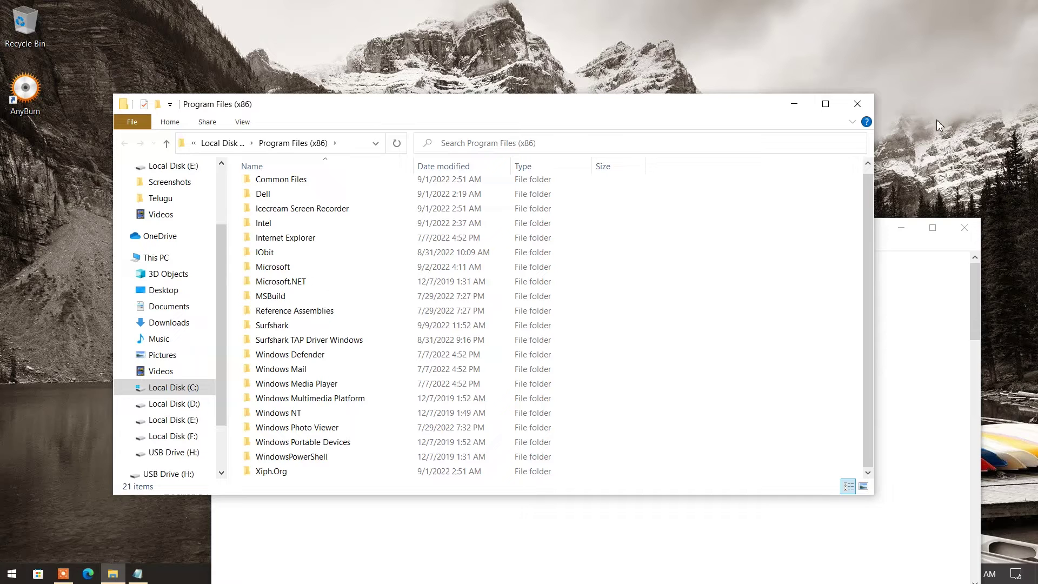
Close Program Files (x86), then copy %appdata% from the notes and run it.
{"action": "left_click", "coordinate": [858, 104]}
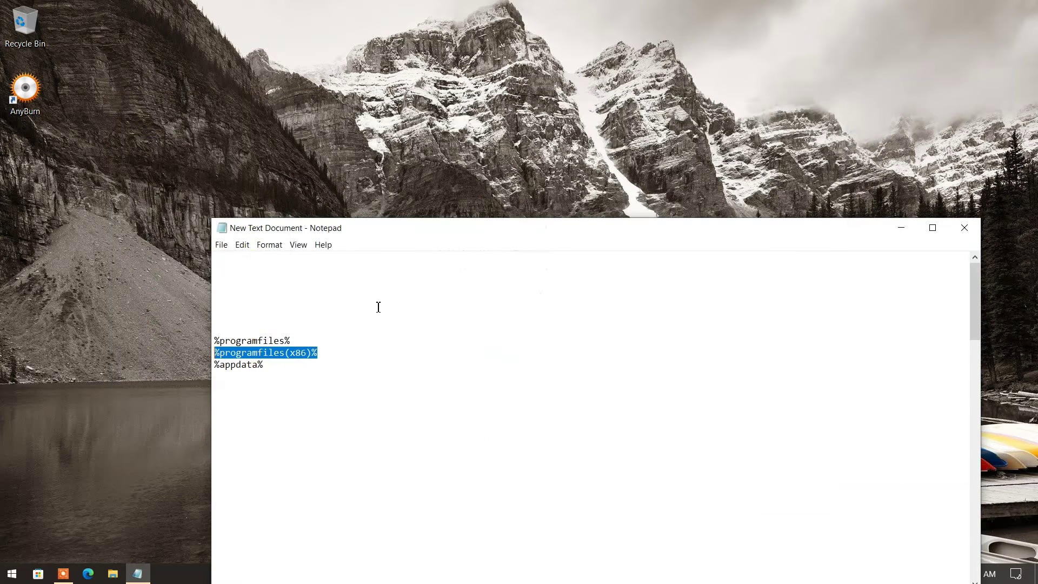
{"action": "double_click", "coordinate": [287, 363]}
{"action": "right_click", "coordinate": [219, 369]}
{"action": "left_click", "coordinate": [246, 405]}
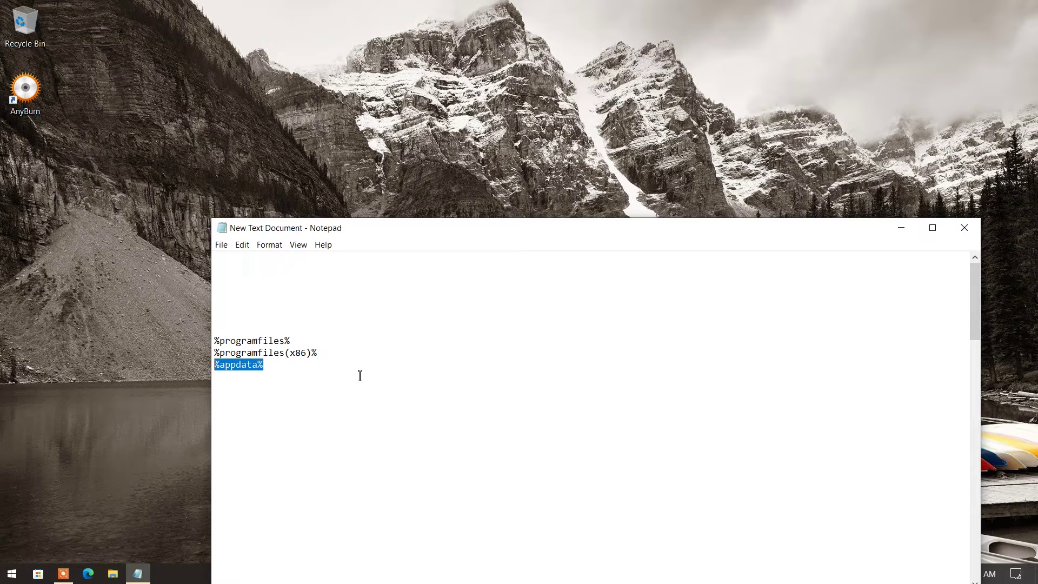
{"action": "key", "text": "super+r"}
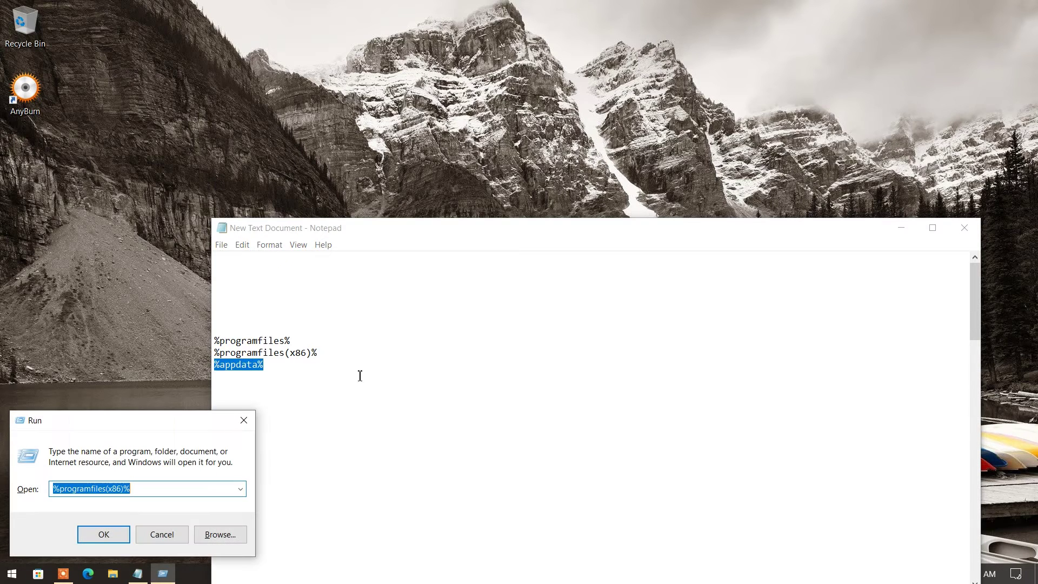
{"action": "key", "text": "ctrl+v"}
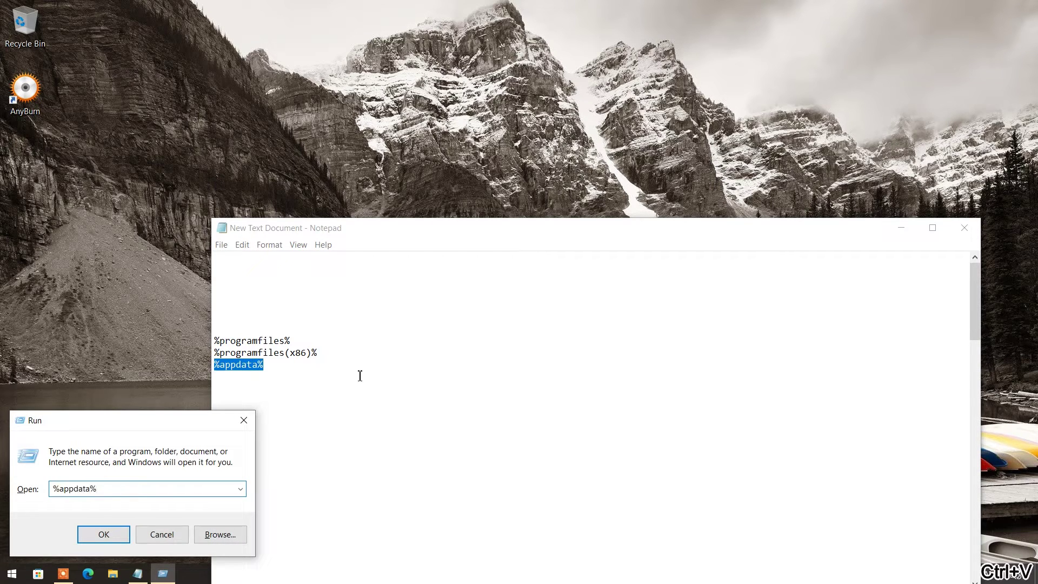
{"action": "left_click", "coordinate": [89, 536]}
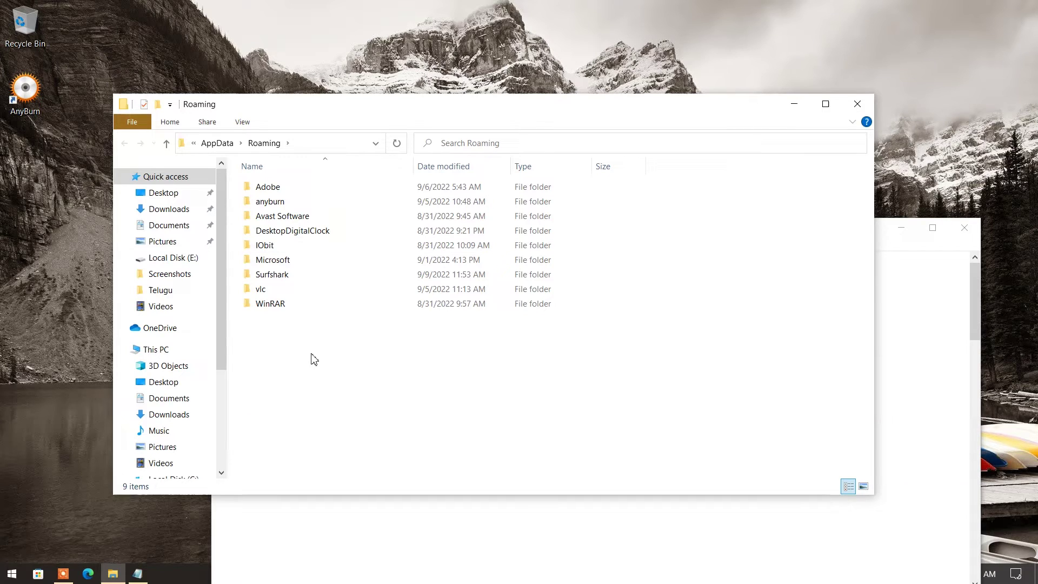
Select the leftover vlc folder among the nine Roaming folders.
{"action": "mouse_move", "coordinate": [294, 296]}
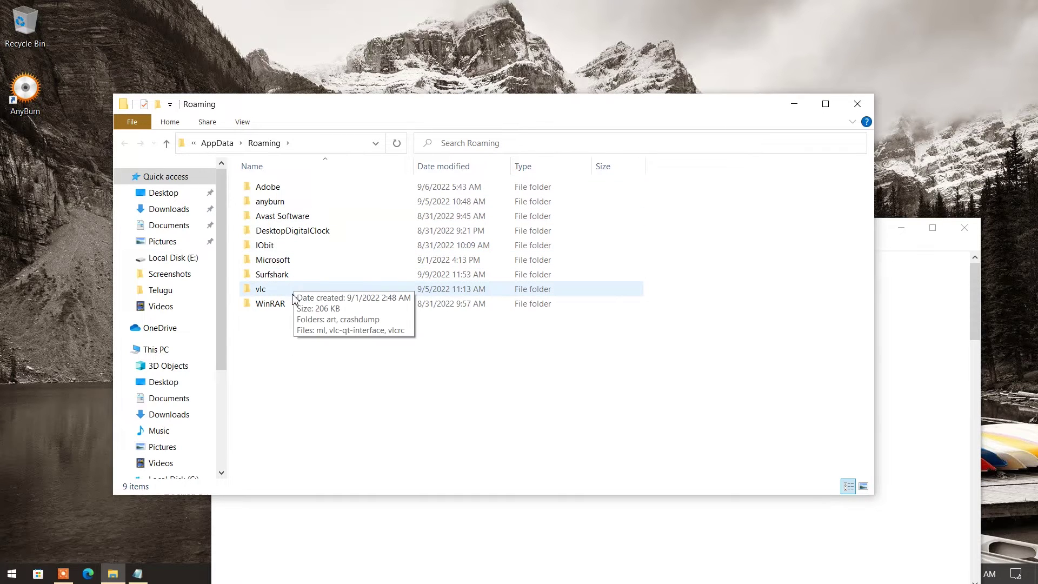
{"action": "mouse_move", "coordinate": [249, 254]}
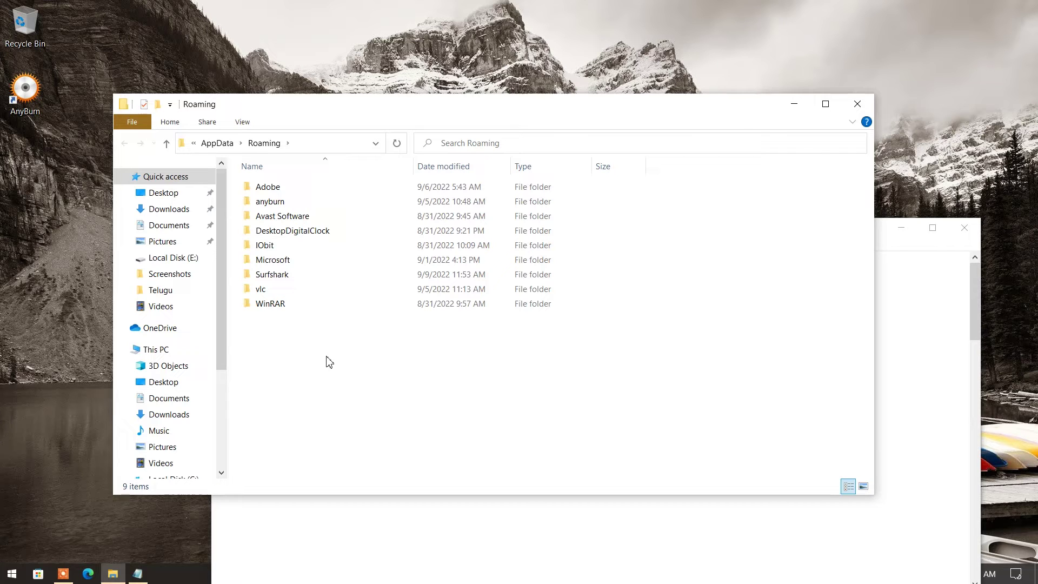
{"action": "left_click", "coordinate": [268, 295]}
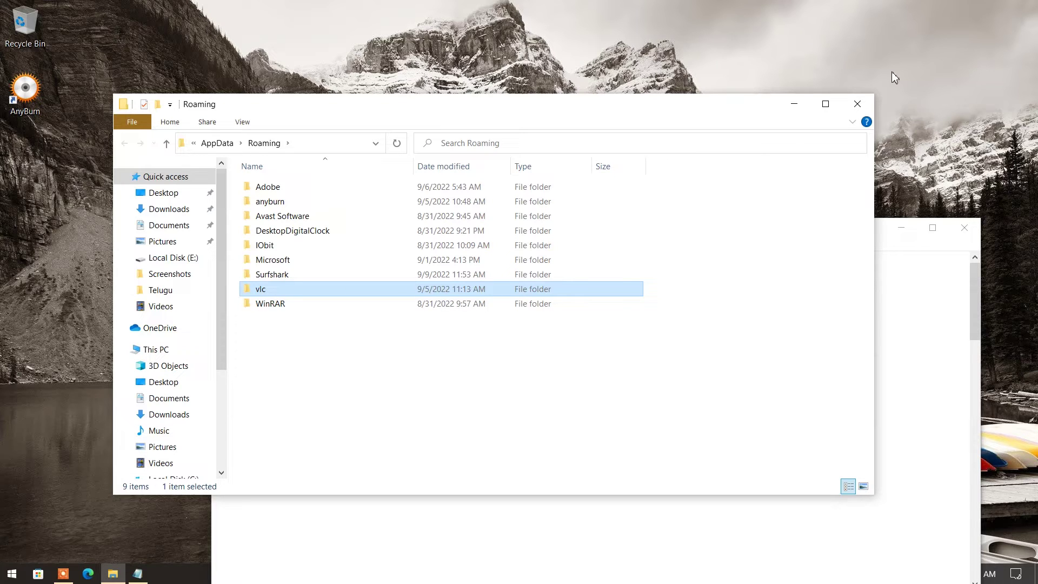
Close the AppData › Roaming File Explorer window.
{"action": "left_click", "coordinate": [856, 110]}
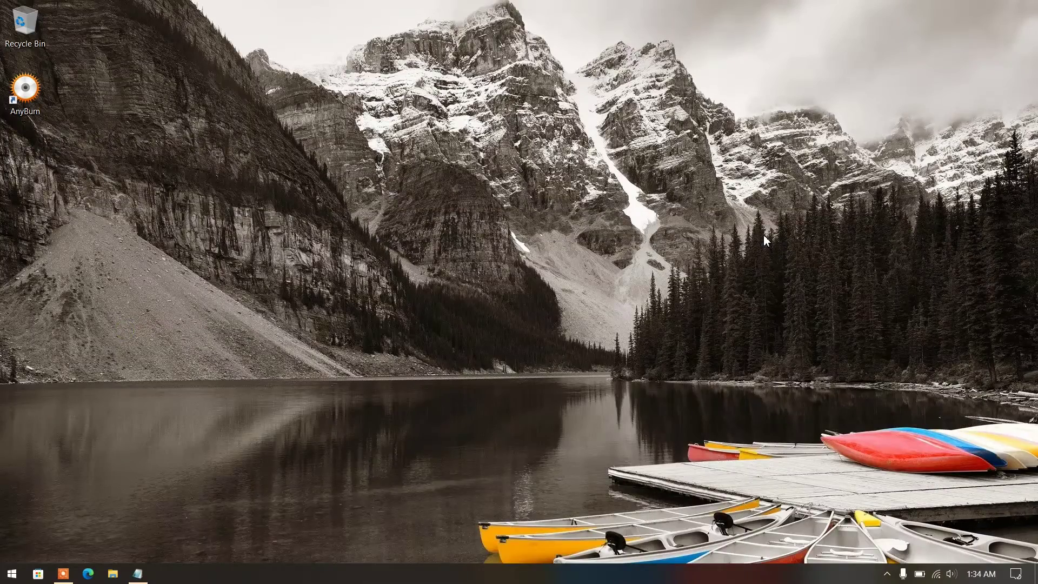
Launch Registry Editor with regedit and select its address bar text.
{"action": "key", "text": "super+r"}
{"action": "type", "text": "regedit"}
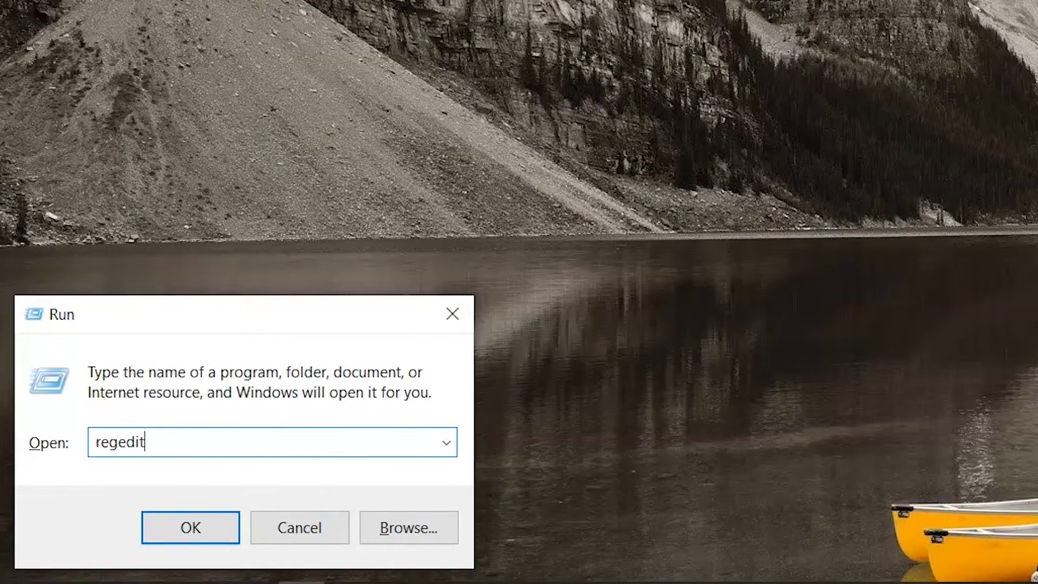
{"action": "key", "text": "Return"}
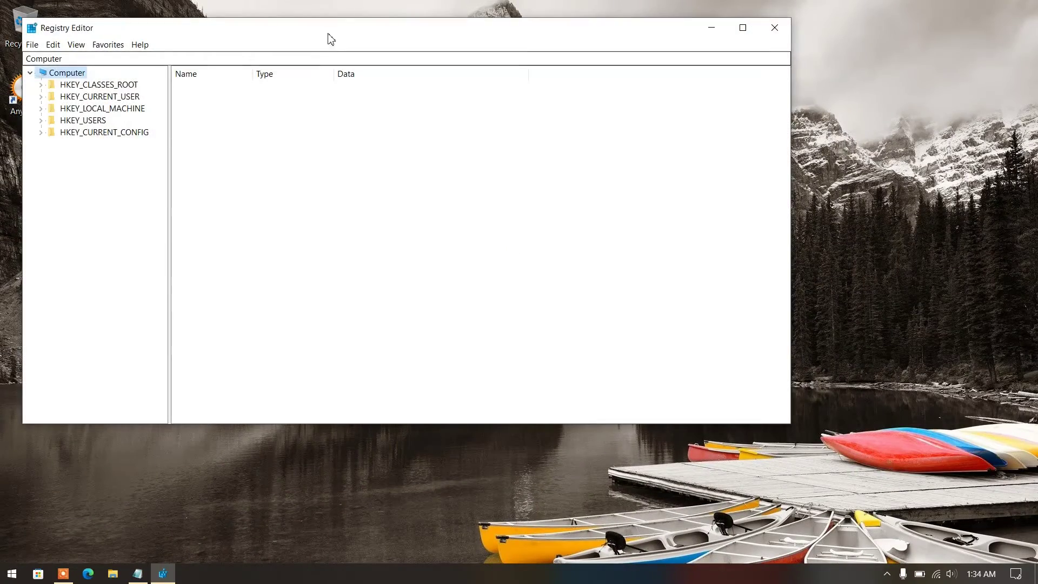
{"action": "left_click_drag", "start_coordinate": [327, 33], "coordinate": [421, 96]}
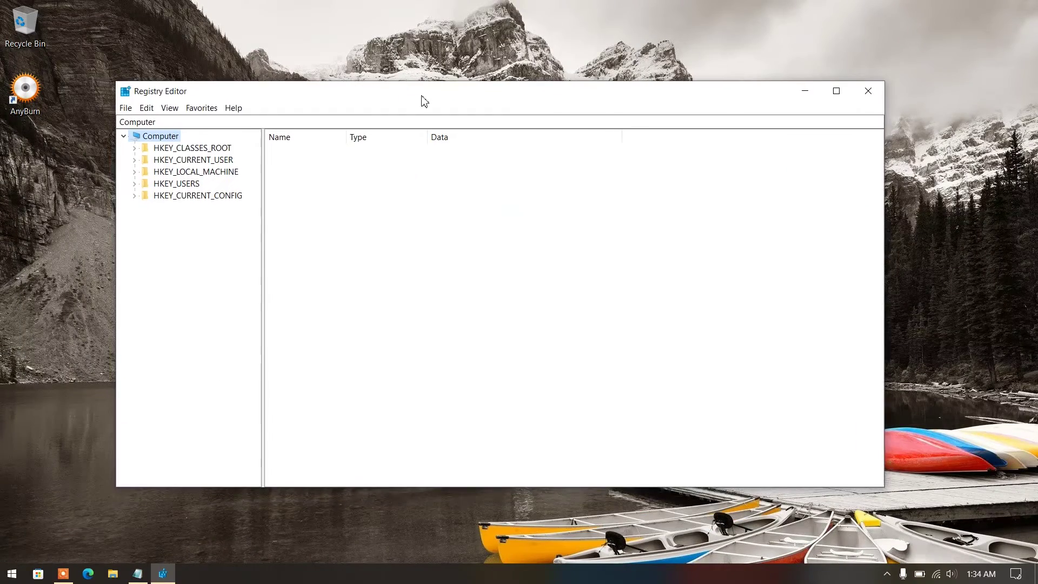
{"action": "left_click", "coordinate": [192, 121]}
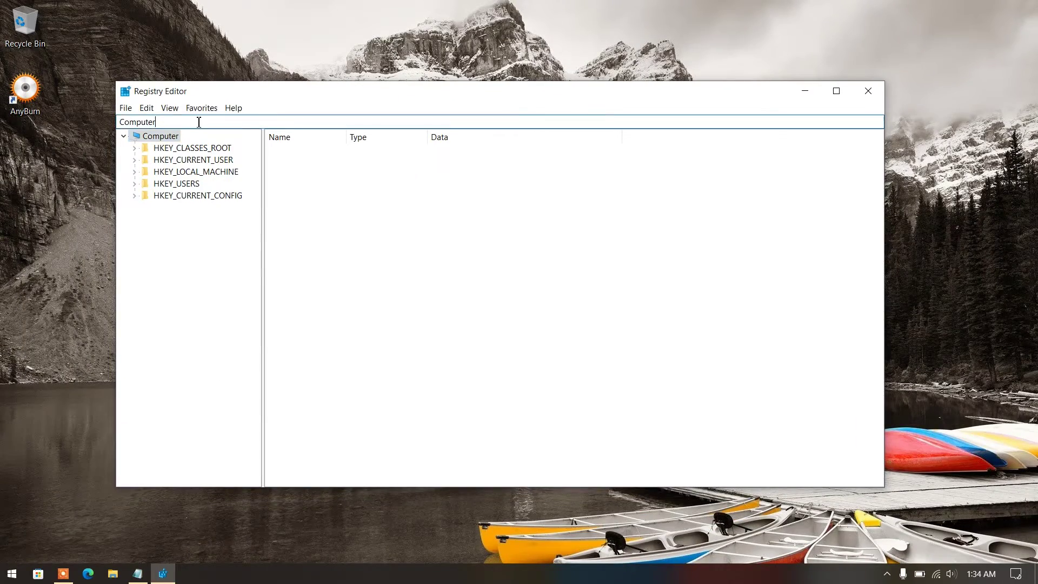
{"action": "left_click_drag", "start_coordinate": [199, 122], "coordinate": [122, 128]}
Copy HKEY_CURRENT_USER\Software from the notes and paste it into the address bar to navigate.
{"action": "left_click", "coordinate": [140, 574]}
{"action": "left_click_drag", "start_coordinate": [354, 365], "coordinate": [214, 366]}
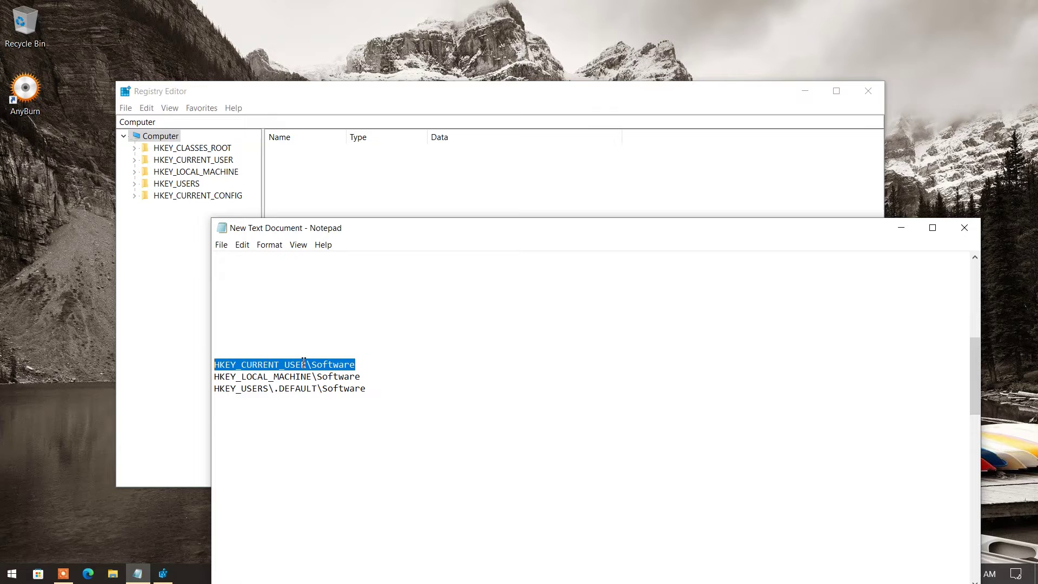
{"action": "right_click", "coordinate": [301, 360]}
{"action": "left_click", "coordinate": [328, 396]}
{"action": "left_click", "coordinate": [236, 122]}
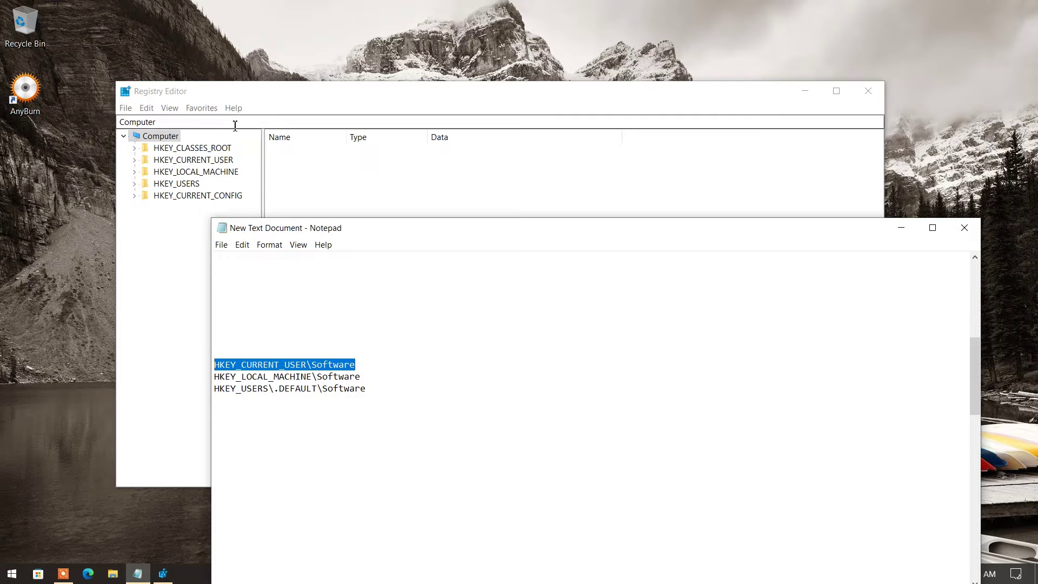
{"action": "left_click_drag", "start_coordinate": [236, 123], "coordinate": [128, 124]}
{"action": "right_click", "coordinate": [127, 127]}
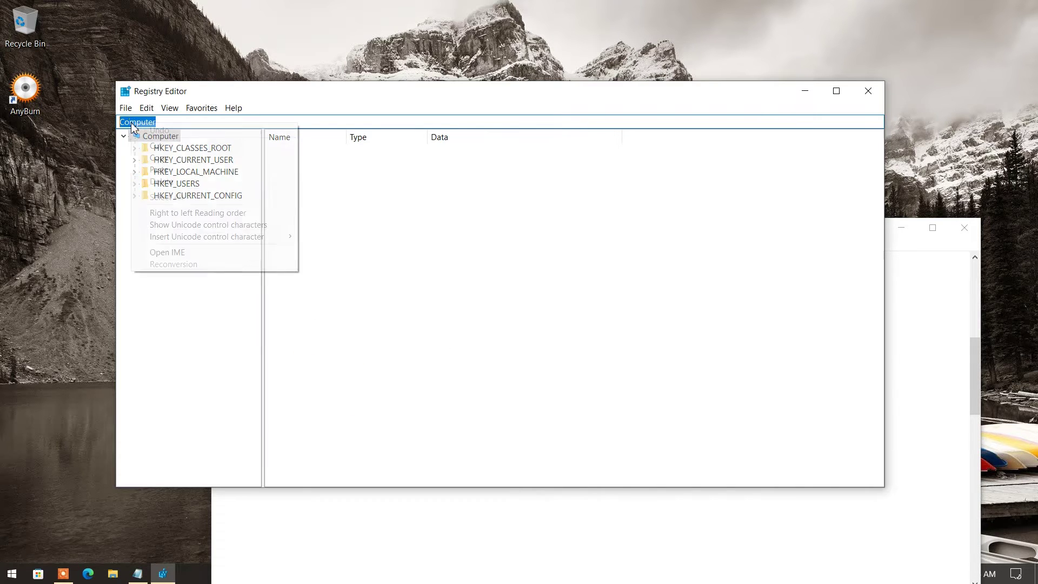
{"action": "left_click", "coordinate": [152, 169]}
{"action": "key", "text": "Return"}
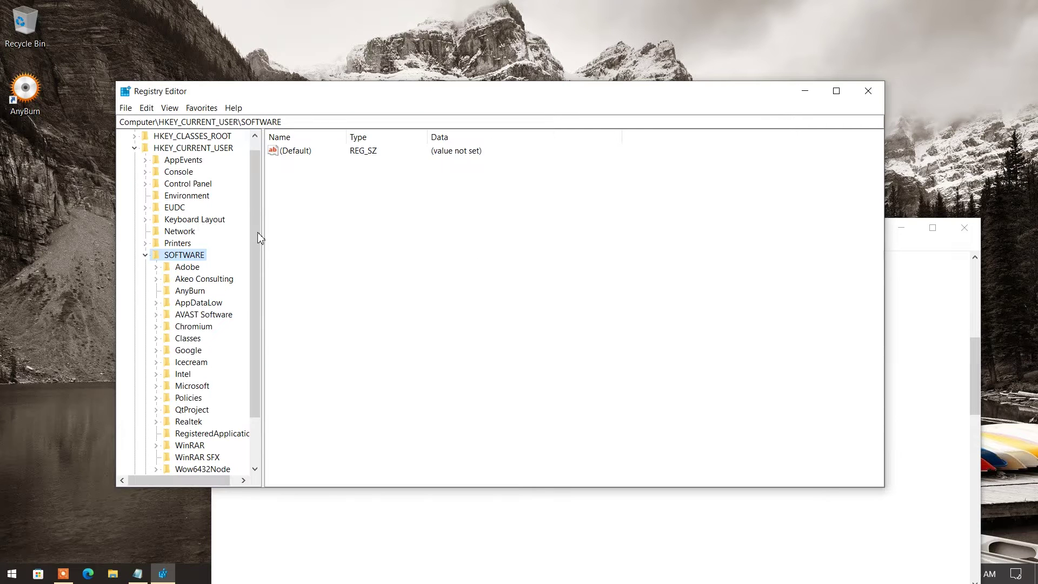
Inspect the AppDataLow, AVAST Software, Chromium, Classes, Google and Realtek keys, then right-click Chromium.
{"action": "left_click_drag", "start_coordinate": [252, 234], "coordinate": [263, 296]}
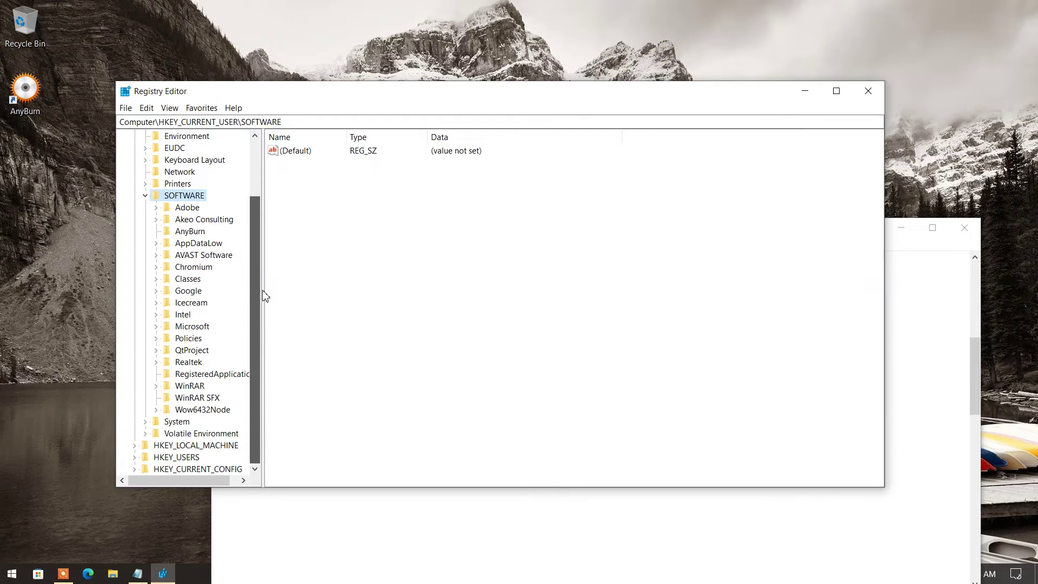
{"action": "left_click", "coordinate": [198, 221]}
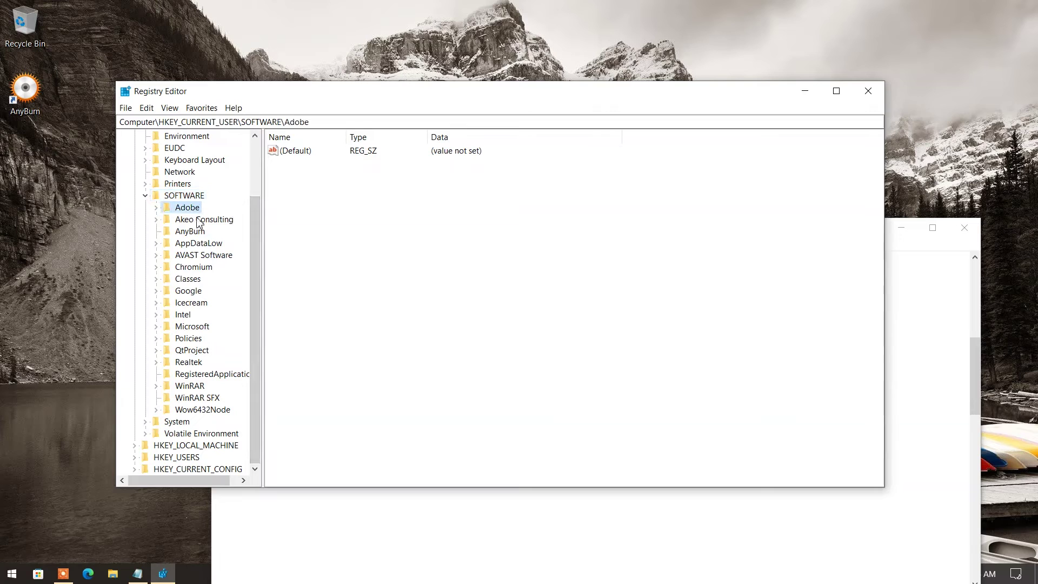
{"action": "left_click", "coordinate": [194, 243]}
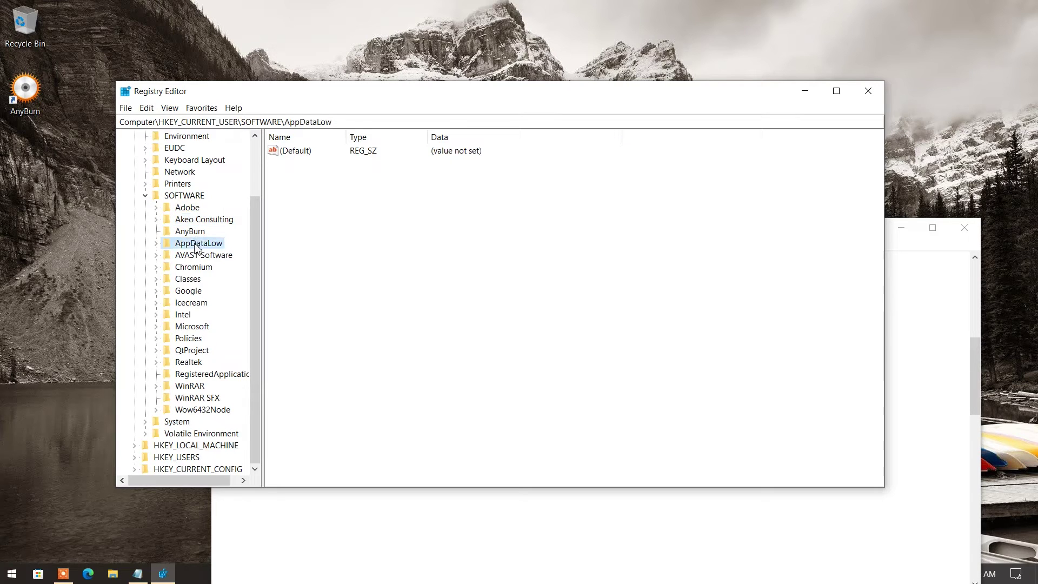
{"action": "left_click", "coordinate": [196, 257]}
{"action": "left_click", "coordinate": [195, 270]}
{"action": "left_click", "coordinate": [194, 281]}
{"action": "left_click", "coordinate": [193, 293]}
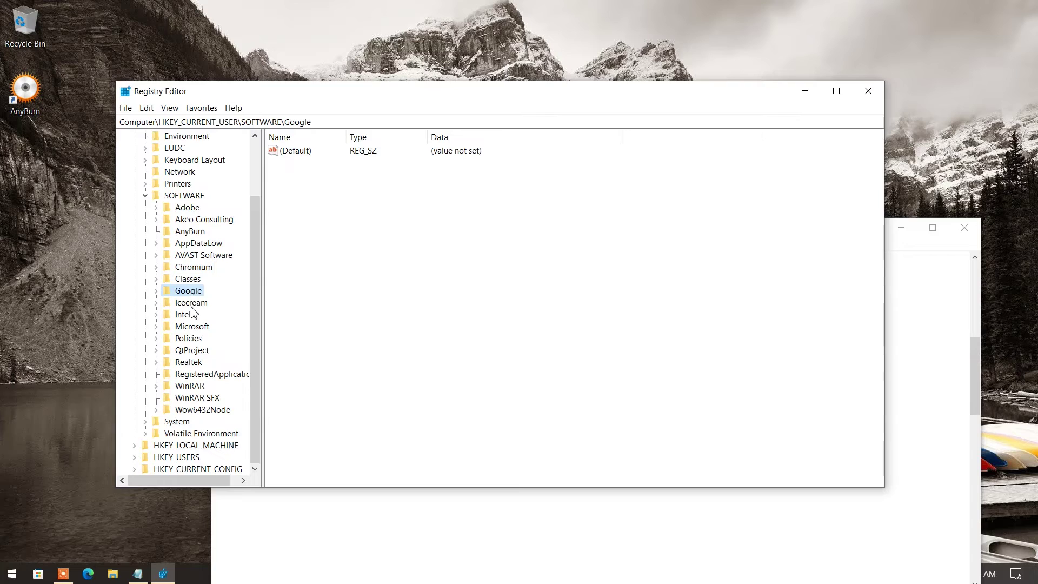
{"action": "left_click", "coordinate": [191, 362]}
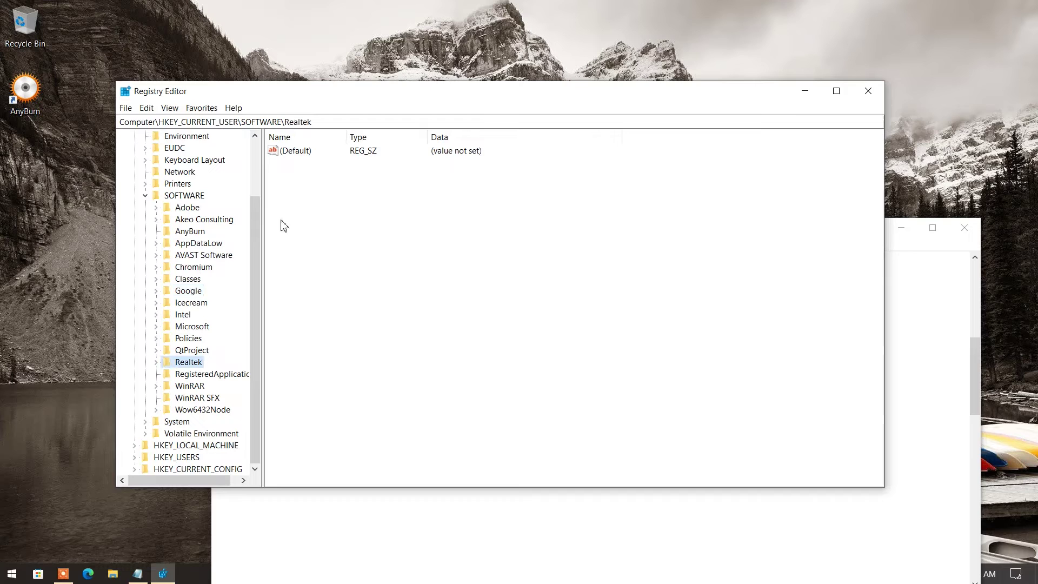
{"action": "right_click", "coordinate": [194, 270]}
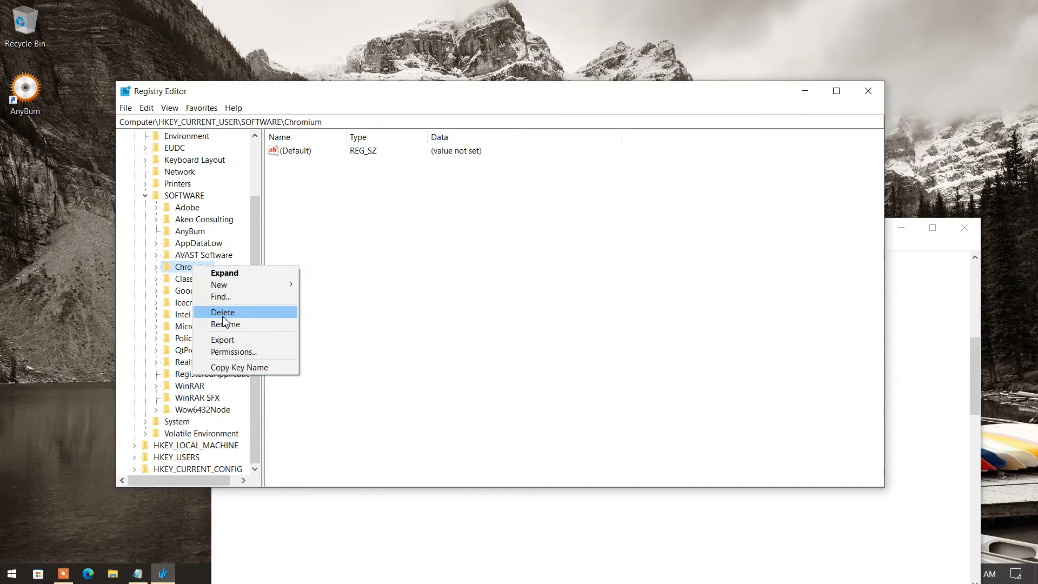
Grant the RESTRICTED group Full Control on the Chromium key and apply the permissions.
{"action": "left_click", "coordinate": [231, 352]}
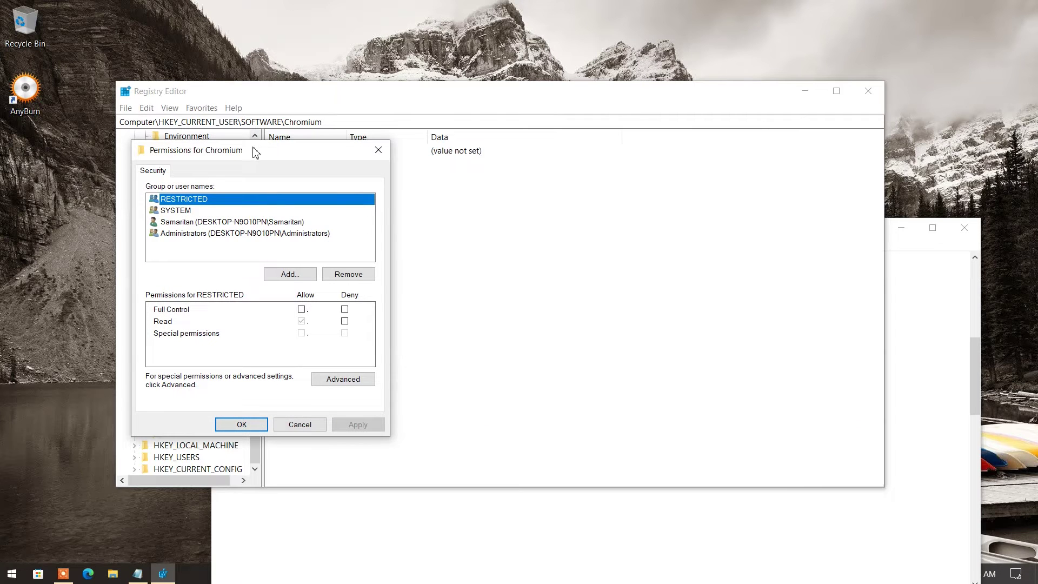
{"action": "left_click_drag", "start_coordinate": [255, 151], "coordinate": [302, 154]}
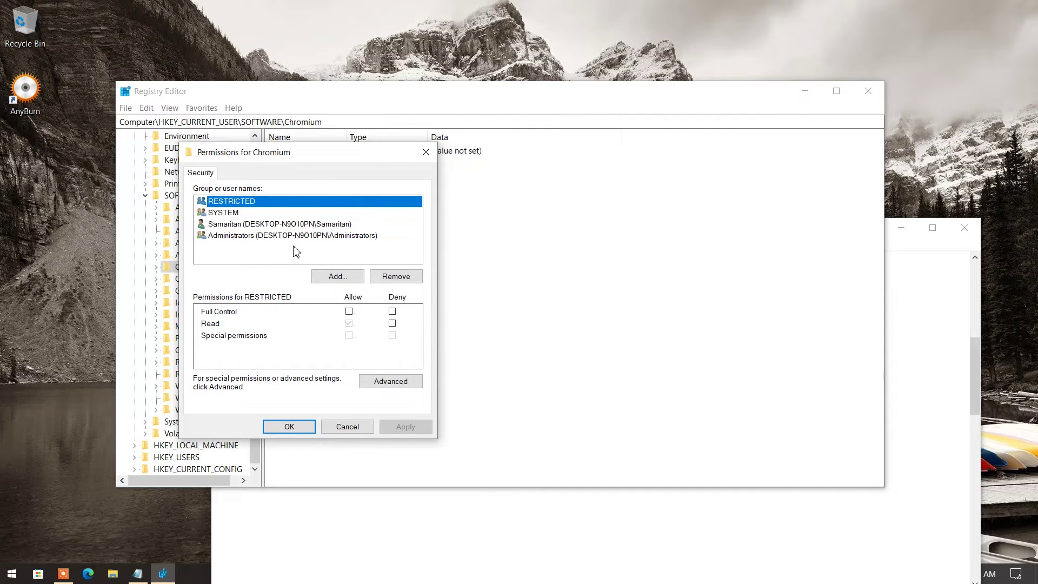
{"action": "left_click", "coordinate": [242, 225]}
{"action": "left_click", "coordinate": [232, 212]}
{"action": "left_click", "coordinate": [231, 202]}
{"action": "left_click", "coordinate": [349, 311]}
{"action": "left_click", "coordinate": [405, 428]}
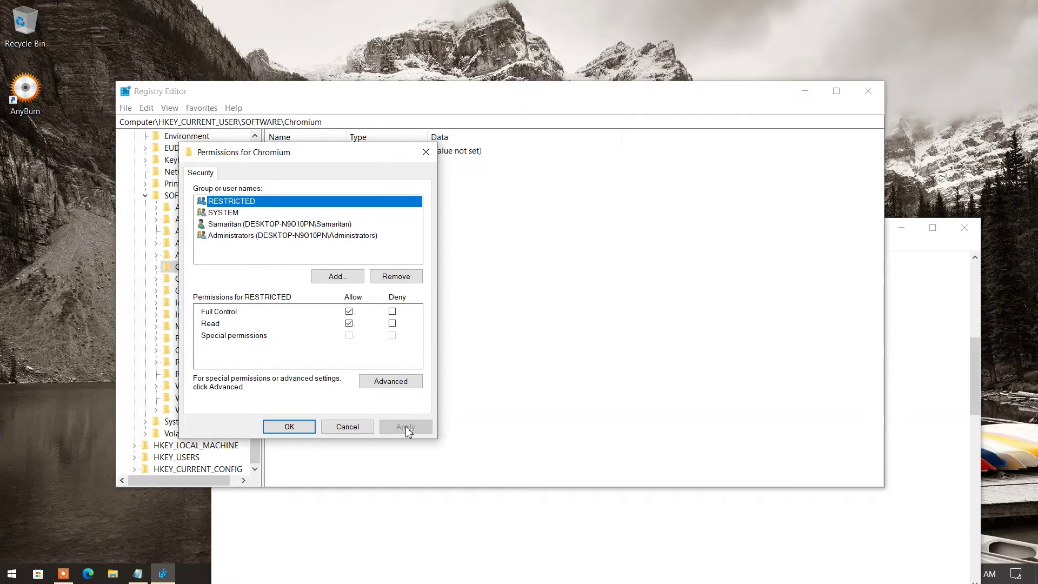
{"action": "left_click", "coordinate": [298, 429]}
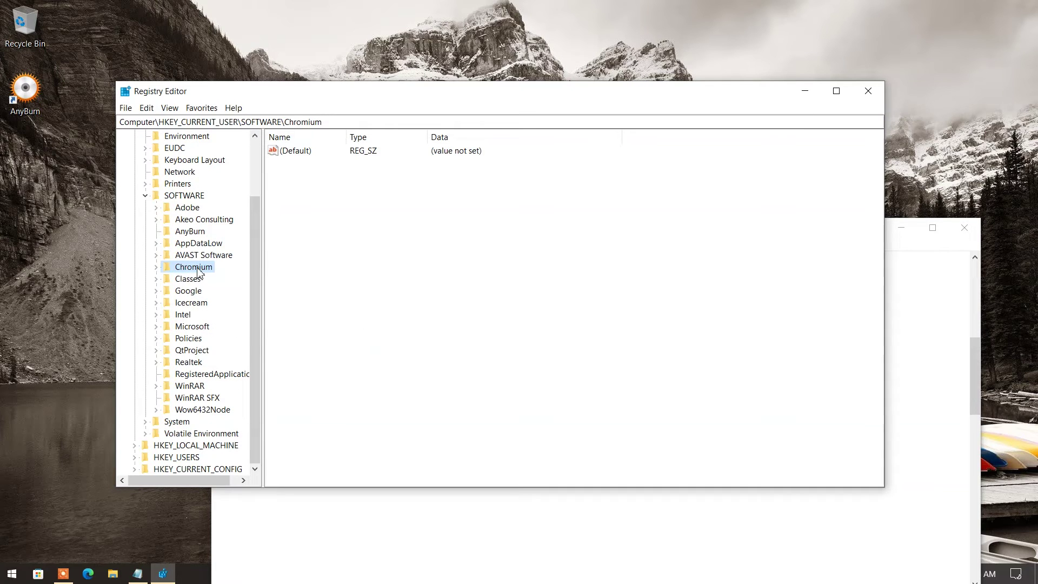
Delete the Chromium key and its subkeys from HKEY_CURRENT_USER\SOFTWARE.
{"action": "right_click", "coordinate": [198, 271]}
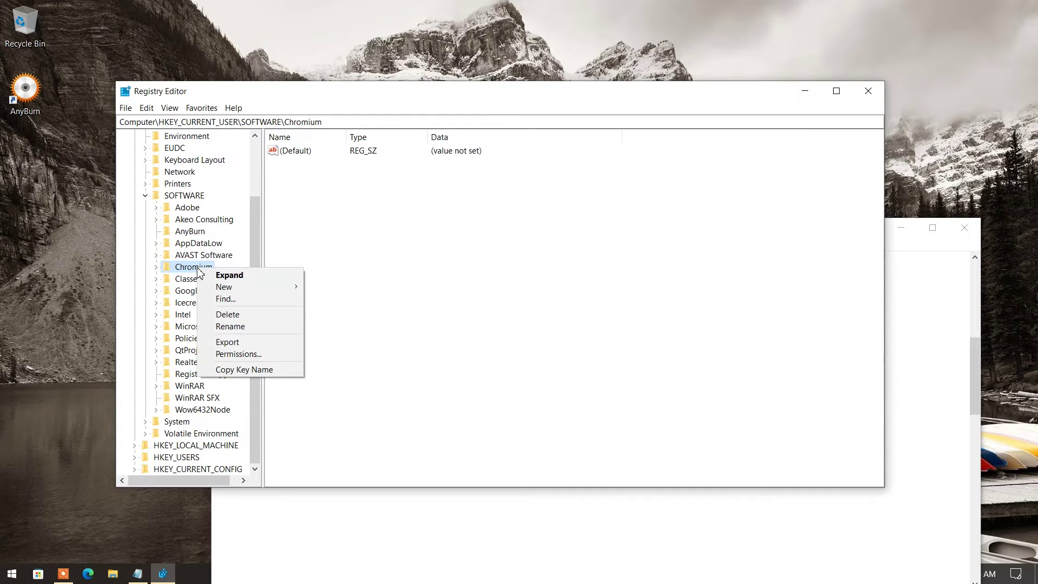
{"action": "left_click", "coordinate": [235, 316]}
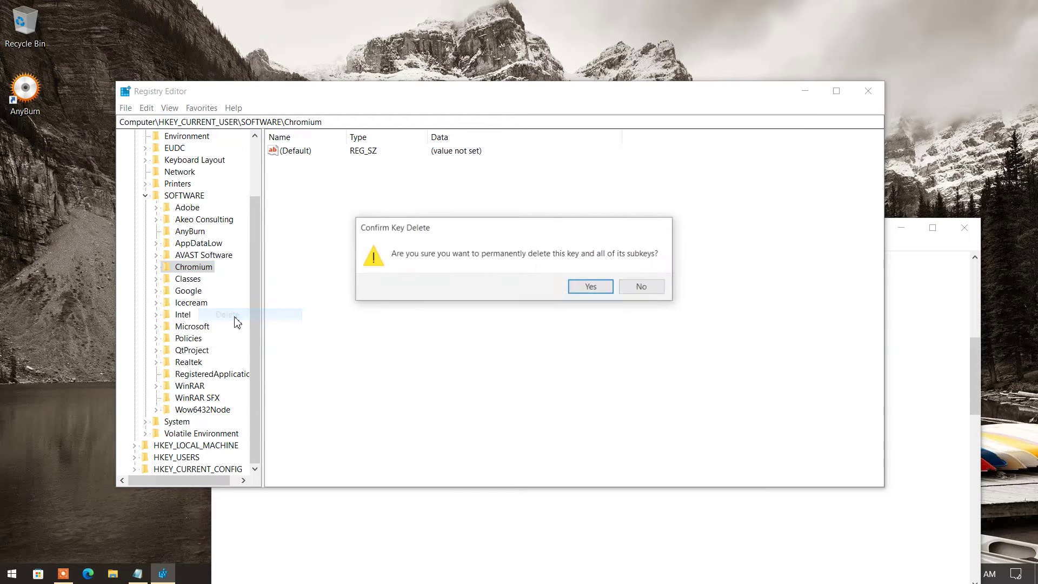
{"action": "left_click", "coordinate": [592, 288]}
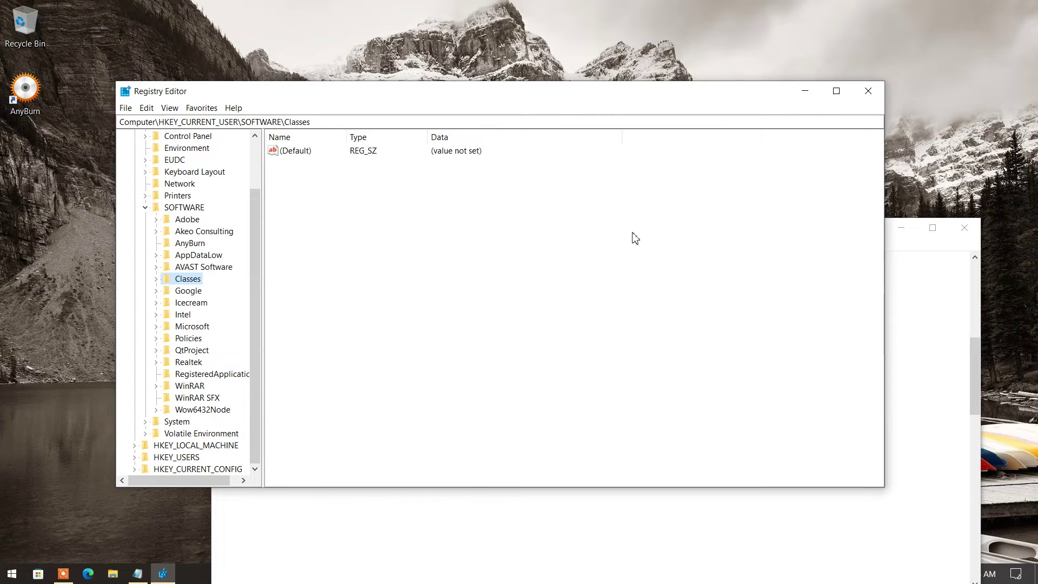
Go to HKEY_LOCAL_MACHINE\SOFTWARE using the path copied from the Notepad notes.
{"action": "left_click", "coordinate": [476, 518]}
{"action": "left_click_drag", "start_coordinate": [388, 378], "coordinate": [207, 382]}
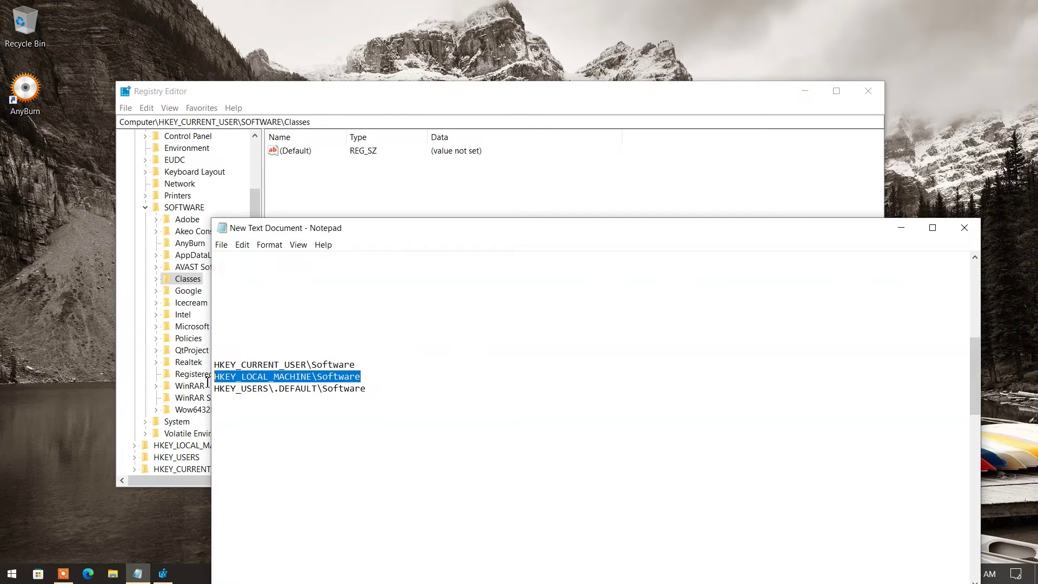
{"action": "right_click", "coordinate": [268, 380]}
{"action": "left_click", "coordinate": [311, 413]}
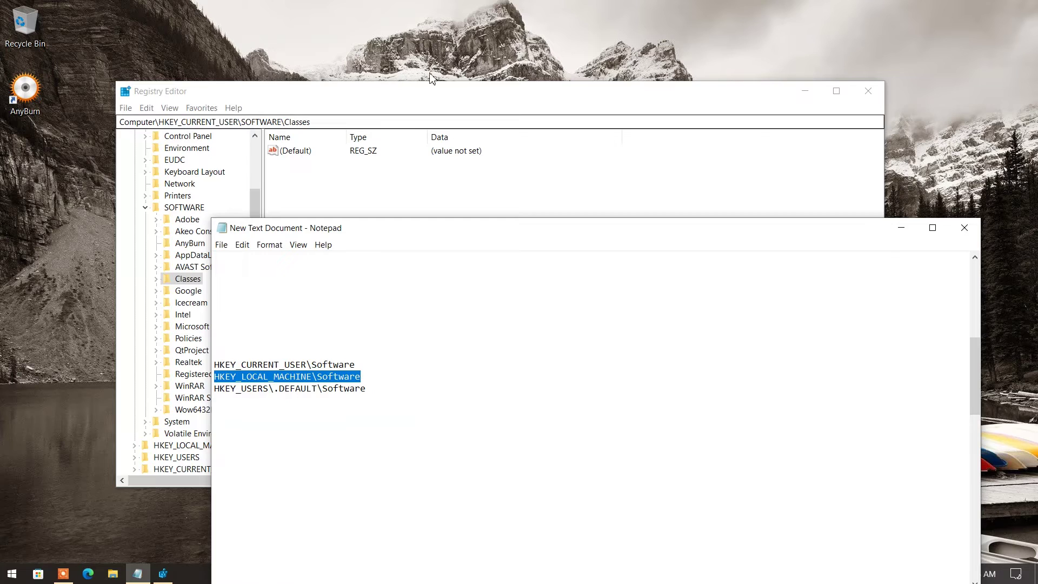
{"action": "left_click", "coordinate": [400, 100]}
{"action": "left_click", "coordinate": [145, 122]}
{"action": "right_click", "coordinate": [145, 123]}
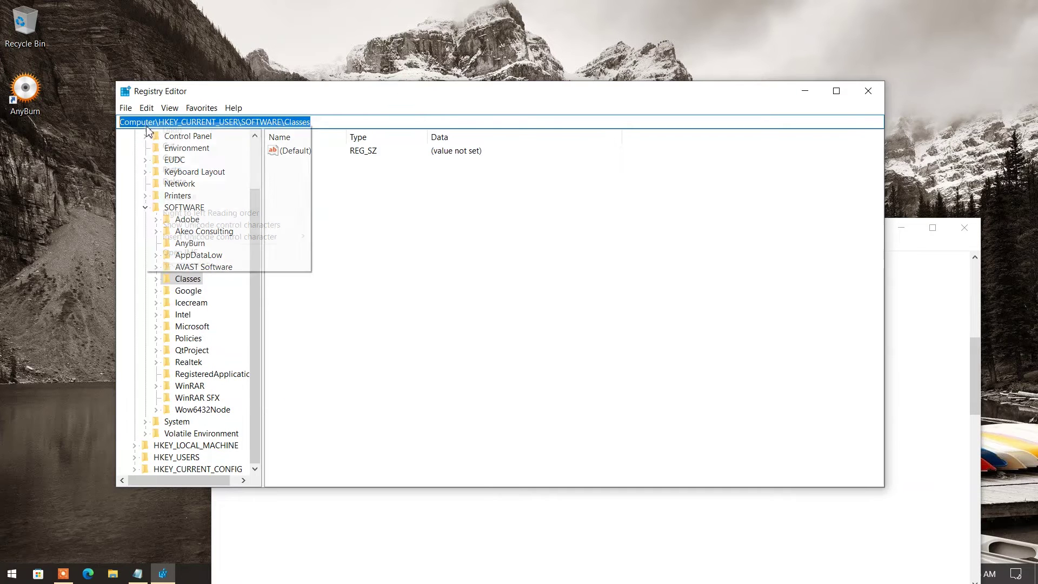
{"action": "left_click", "coordinate": [180, 171]}
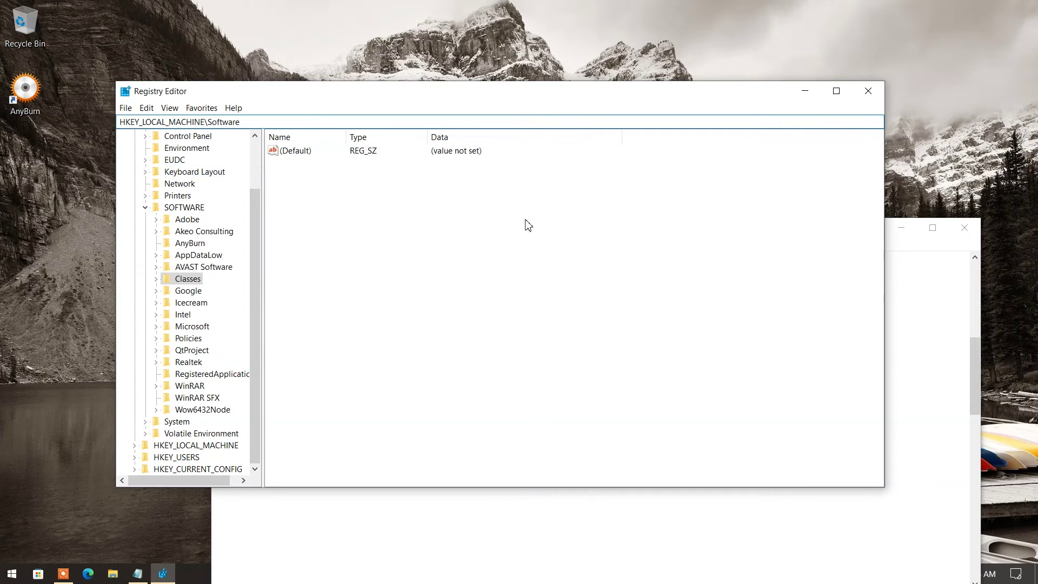
{"action": "key", "text": "Return"}
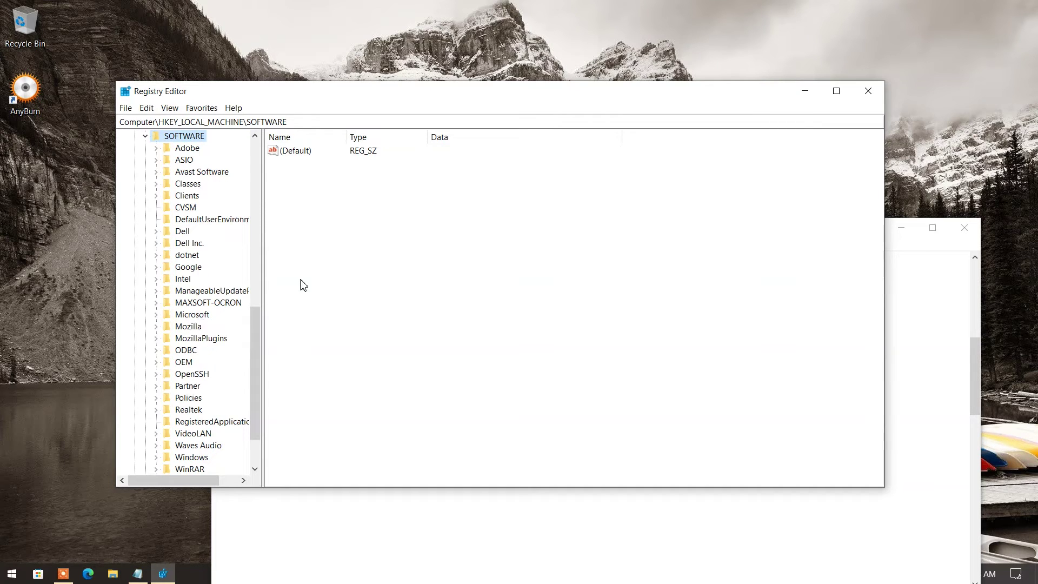
Inspect the OpenSSH, MAXSOFT-OCRON and Dell Inc. keys for leftovers, deleting nothing.
{"action": "left_click_drag", "start_coordinate": [254, 332], "coordinate": [257, 345]}
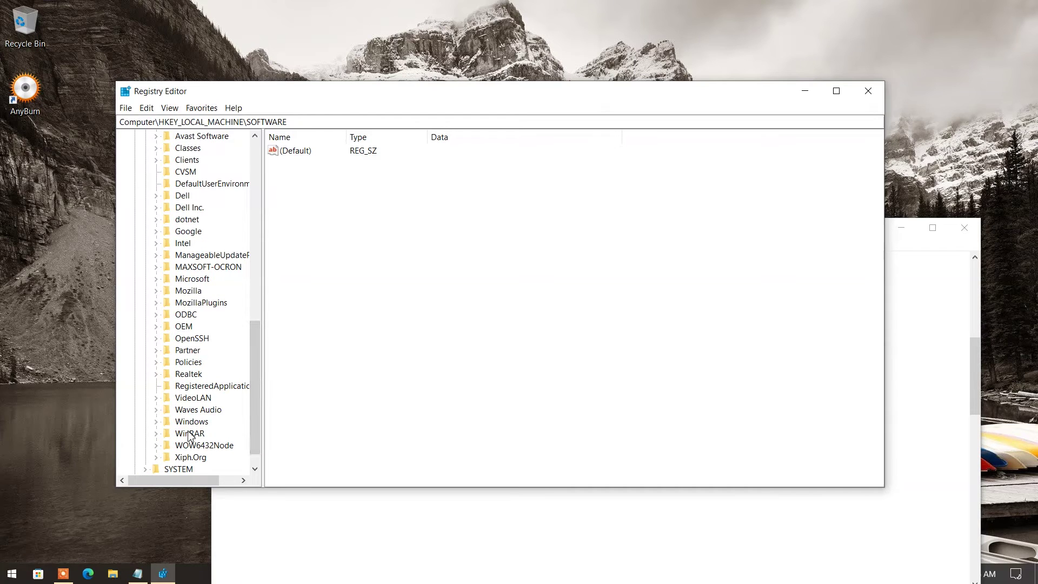
{"action": "left_click", "coordinate": [192, 339]}
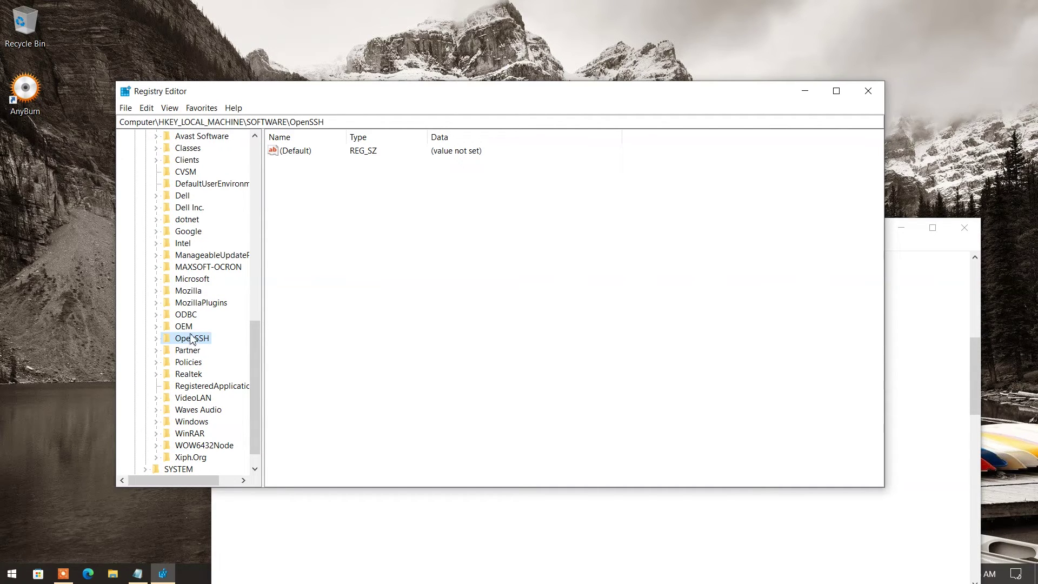
{"action": "left_click", "coordinate": [198, 269]}
{"action": "left_click", "coordinate": [193, 208]}
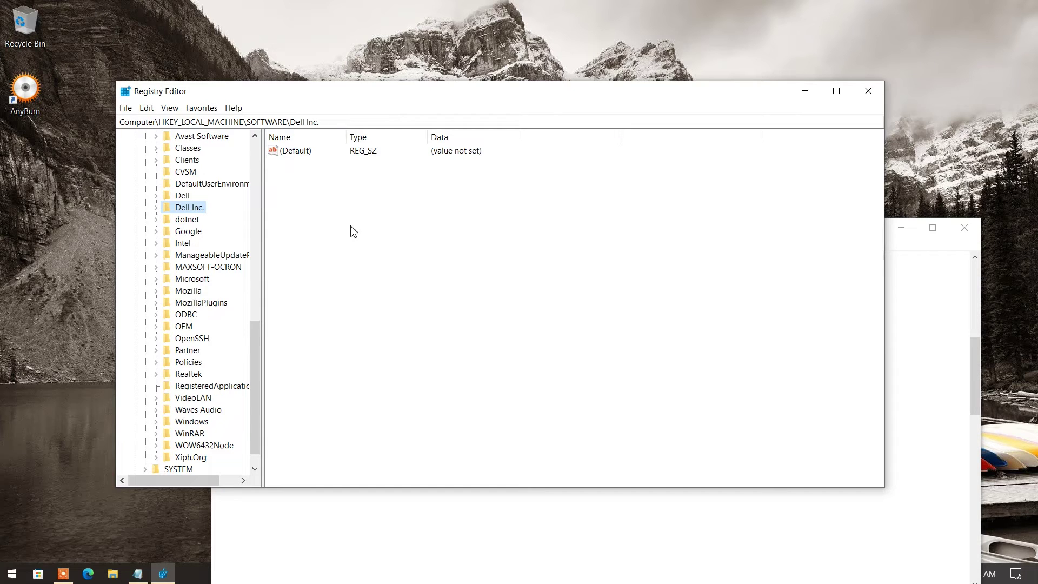
{"action": "mouse_move", "coordinate": [255, 364]}
{"action": "left_mouse_down"}
{"action": "mouse_move", "coordinate": [255, 336]}
{"action": "mouse_move", "coordinate": [261, 349]}
{"action": "left_mouse_up"}
{"action": "right_click", "coordinate": [201, 255]}
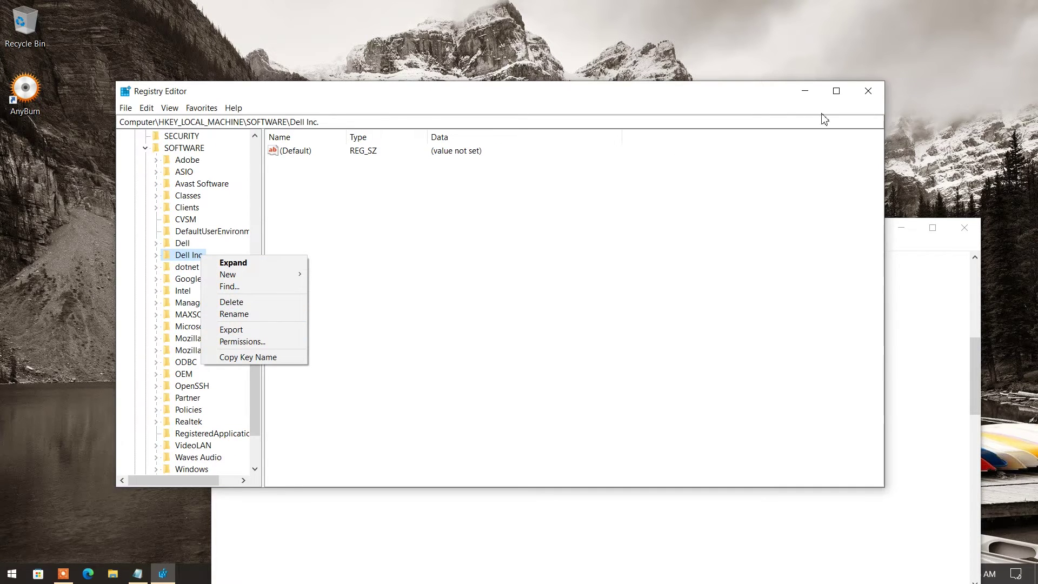
{"action": "left_click", "coordinate": [728, 538]}
Go to HKEY_USERS\.DEFAULT\Software using the path copied from the notes.
{"action": "left_click_drag", "start_coordinate": [317, 389], "coordinate": [215, 388]}
{"action": "right_click", "coordinate": [273, 391]}
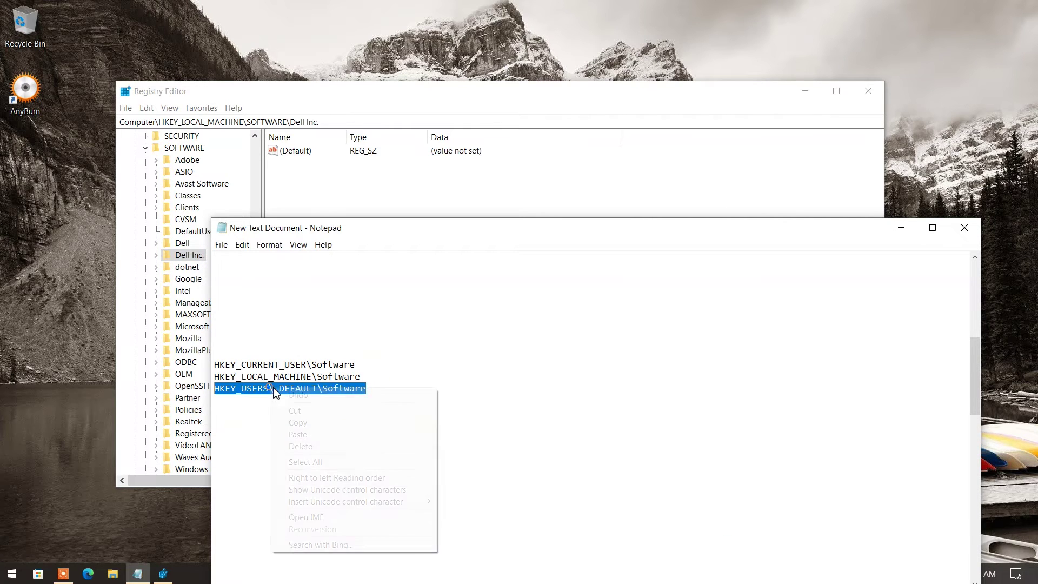
{"action": "left_click", "coordinate": [319, 420]}
{"action": "left_click", "coordinate": [128, 123]}
{"action": "right_click", "coordinate": [182, 123]}
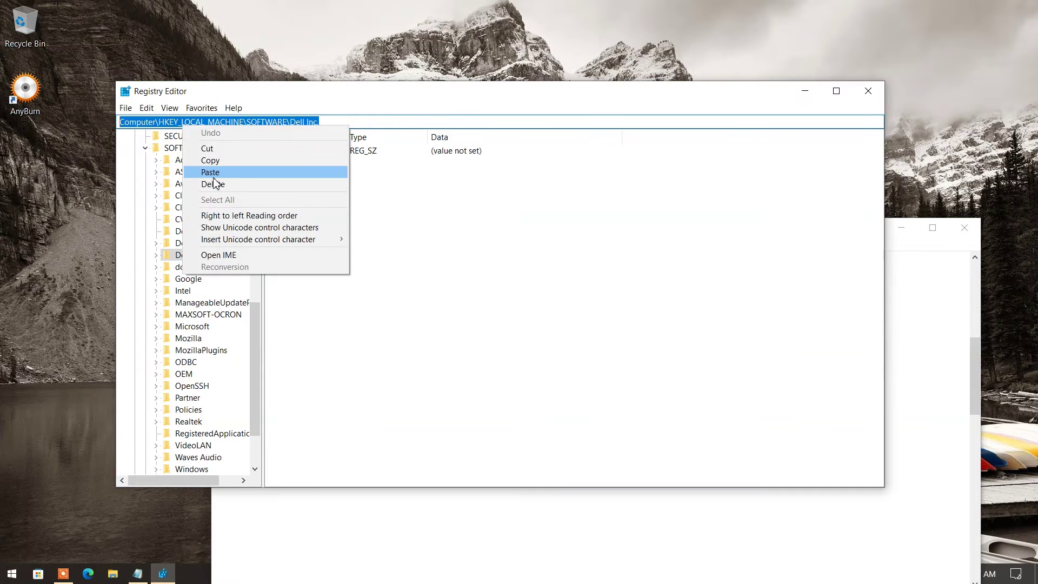
{"action": "left_click", "coordinate": [206, 172]}
{"action": "key", "text": "Return"}
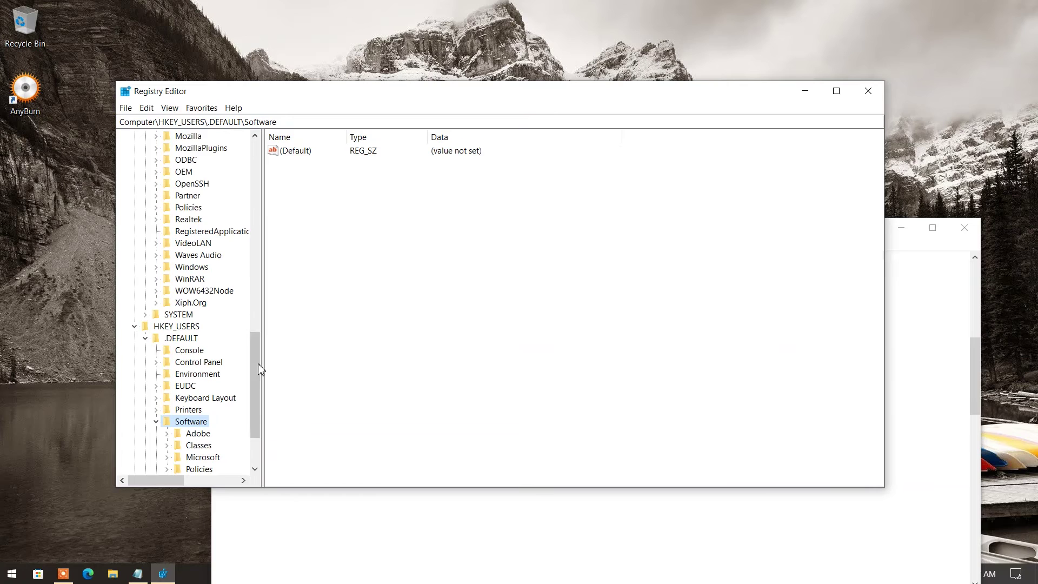
Inspect the Microsoft, Classes, Adobe and Policies subkeys, deleting nothing, then scroll the notes down.
{"action": "left_click_drag", "start_coordinate": [258, 363], "coordinate": [255, 394]}
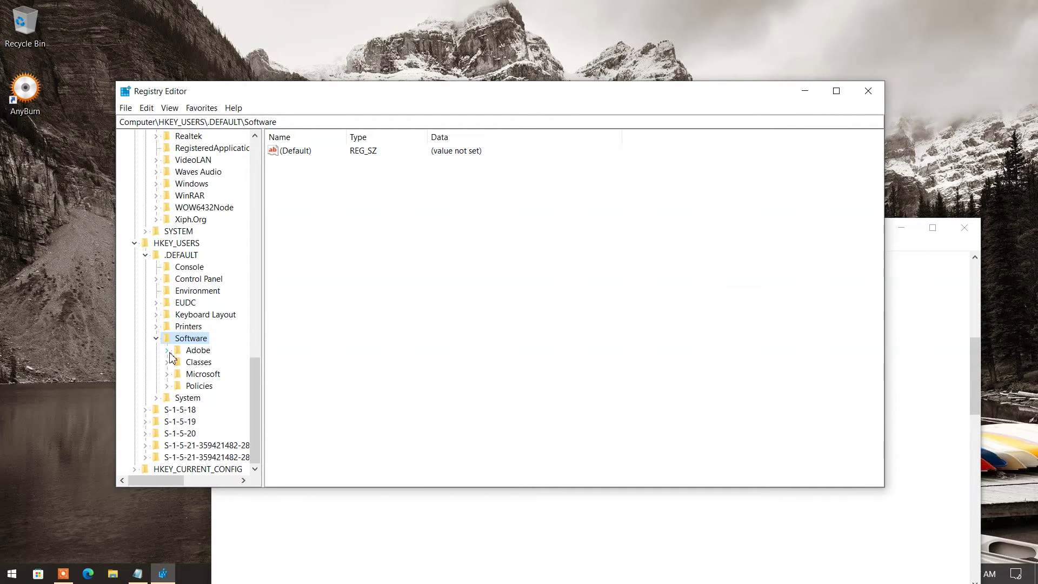
{"action": "left_click", "coordinate": [194, 374]}
{"action": "left_click", "coordinate": [201, 362]}
{"action": "left_click", "coordinate": [206, 352]}
{"action": "left_click", "coordinate": [205, 387]}
{"action": "right_click", "coordinate": [202, 373]}
{"action": "left_click", "coordinate": [435, 317]}
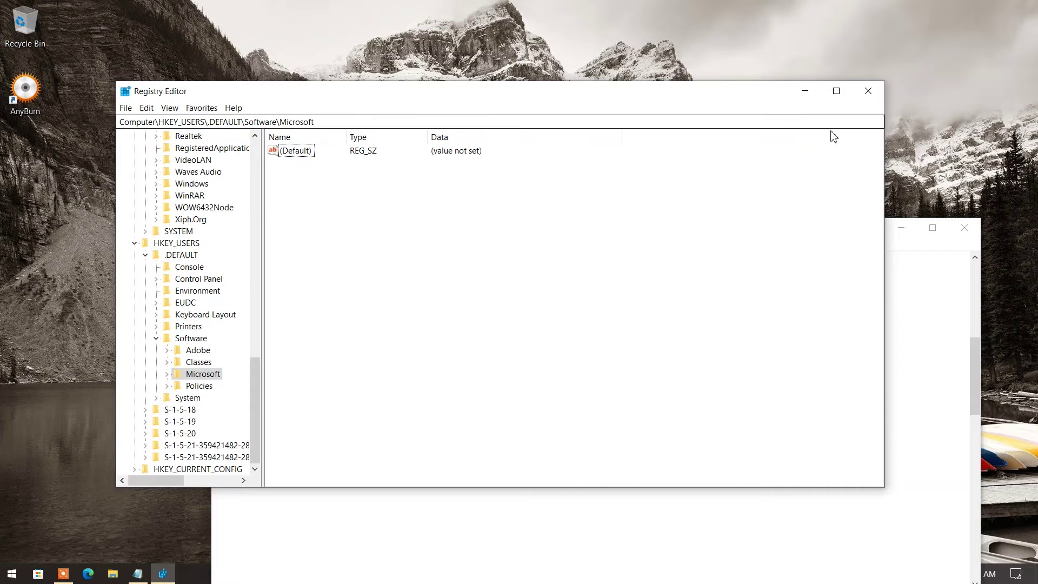
{"action": "left_click_drag", "start_coordinate": [976, 386], "coordinate": [973, 478]}
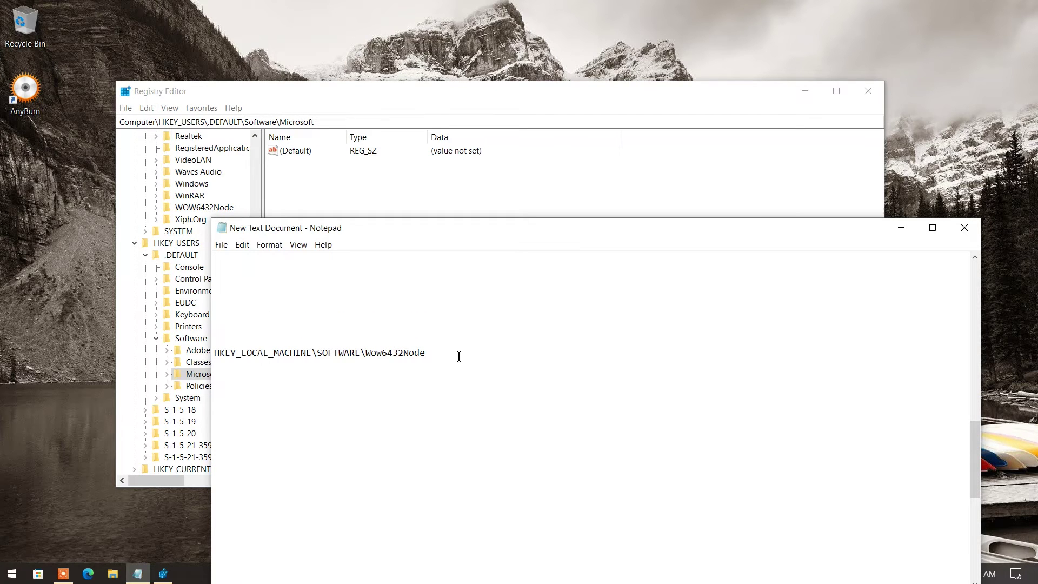
Go to HKEY_LOCAL_MACHINE\SOFTWARE\WOW6432Node using the path copied from the notes.
{"action": "left_click_drag", "start_coordinate": [457, 356], "coordinate": [208, 356]}
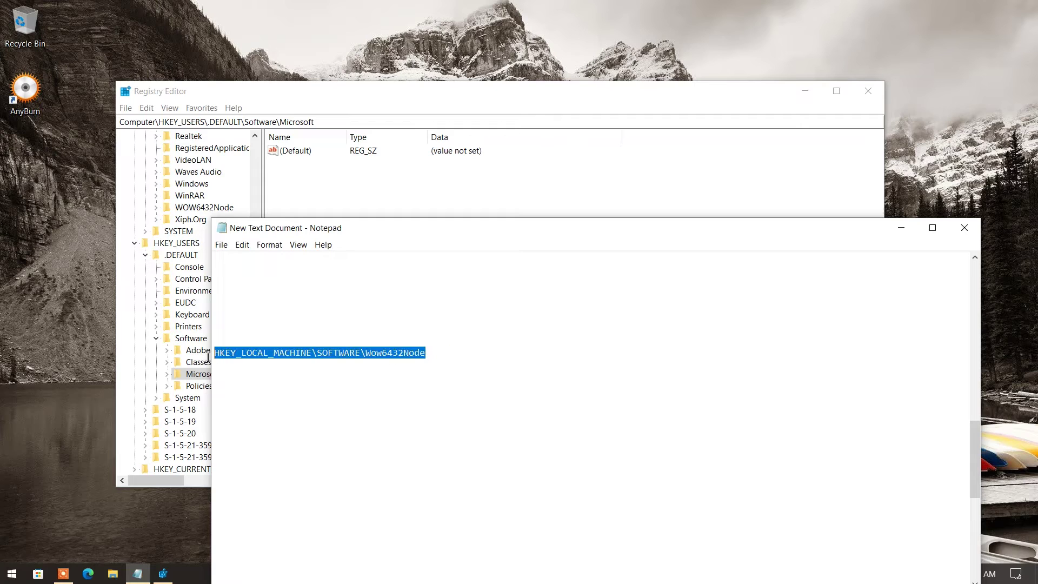
{"action": "right_click", "coordinate": [290, 355]}
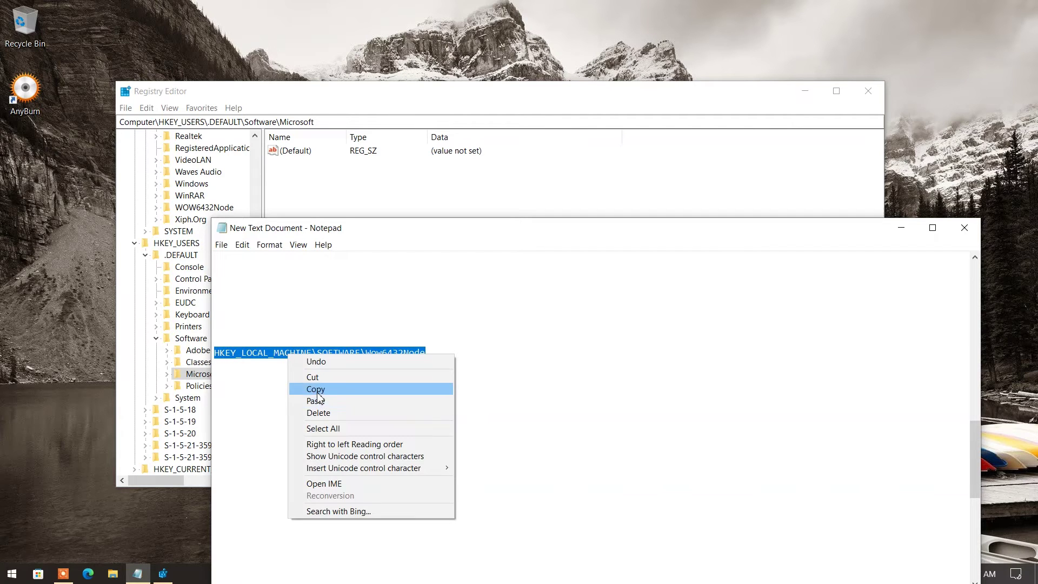
{"action": "left_click", "coordinate": [305, 389]}
{"action": "left_click", "coordinate": [336, 121]}
{"action": "left_click_drag", "start_coordinate": [336, 121], "coordinate": [119, 122]}
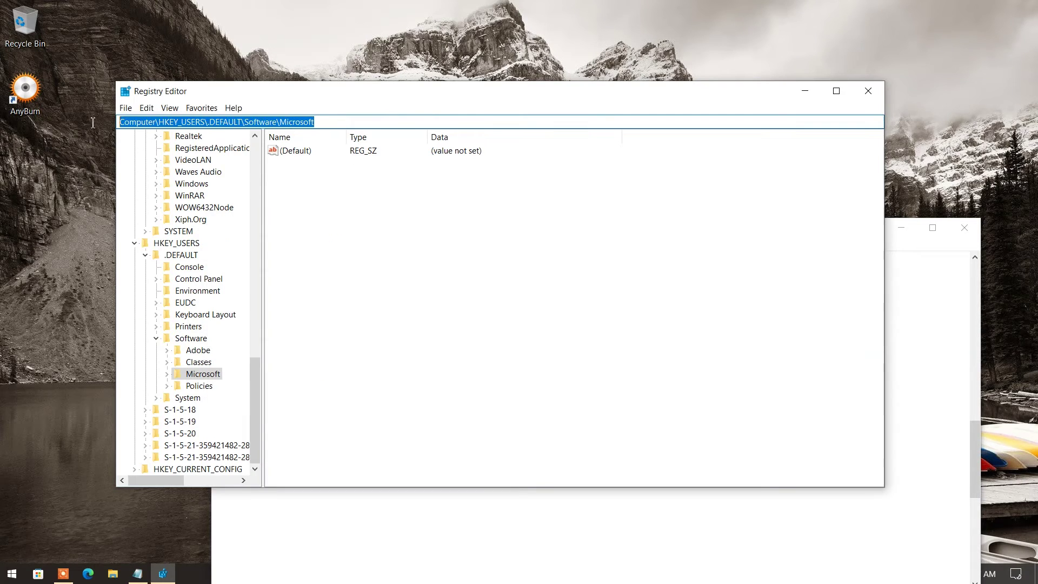
{"action": "right_click", "coordinate": [166, 123]}
{"action": "left_click", "coordinate": [207, 180]}
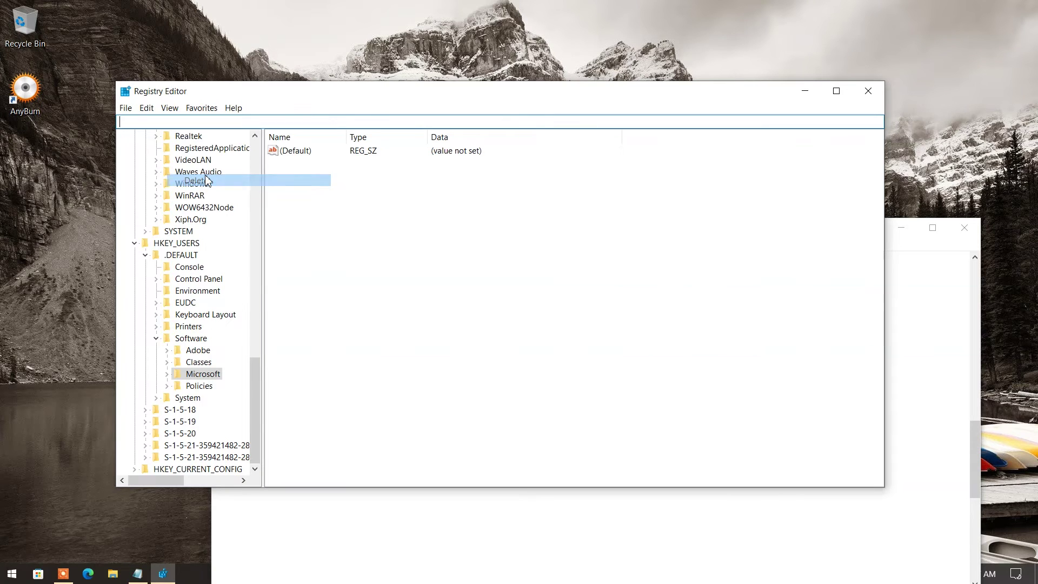
{"action": "right_click", "coordinate": [214, 122]}
{"action": "left_click", "coordinate": [240, 168]}
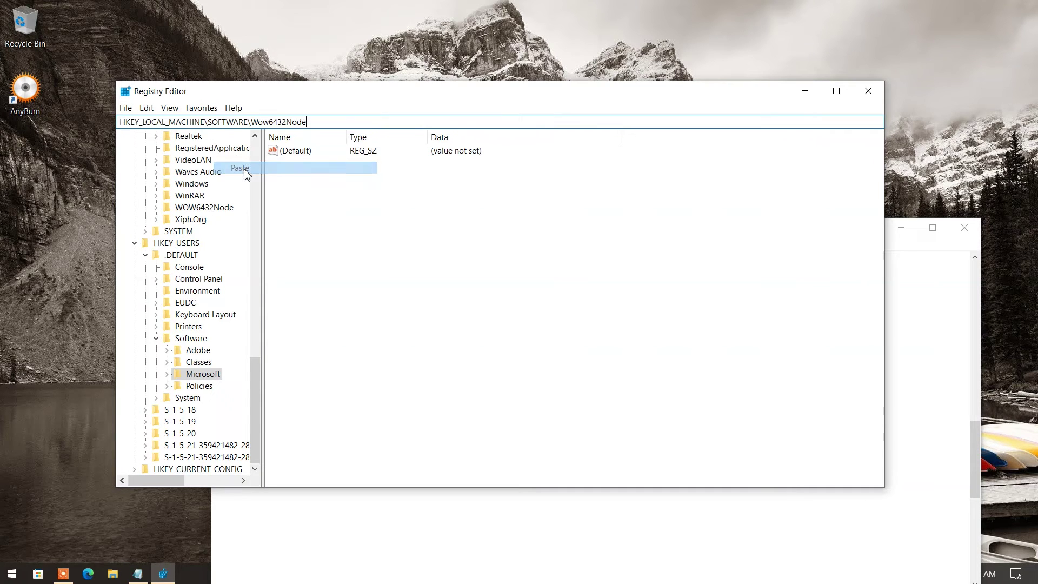
{"action": "key", "text": "Return"}
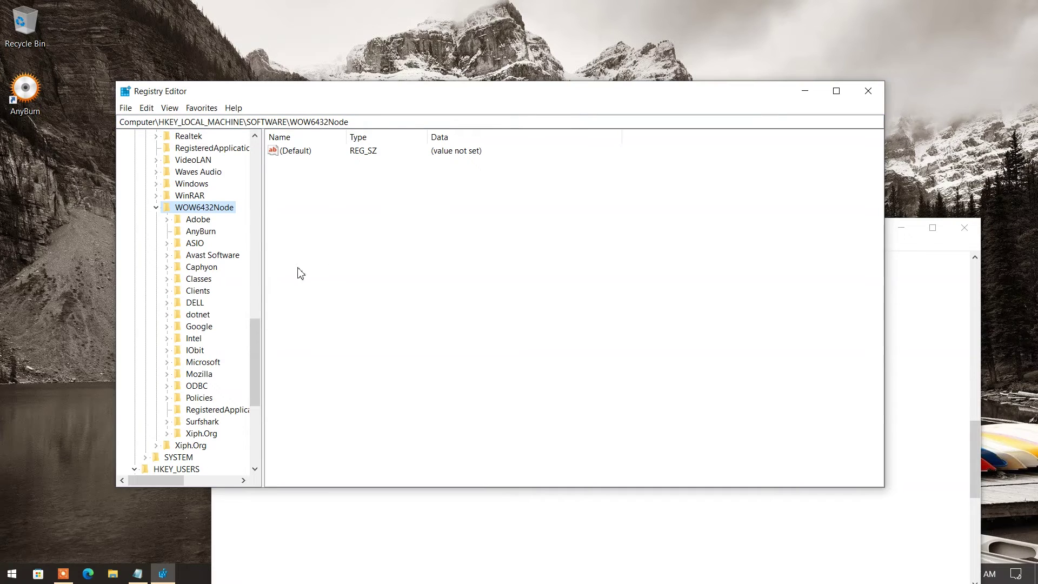
Check the Adobe, Caphyon and Intel keys for leftovers, then close Registry Editor.
{"action": "left_click", "coordinate": [197, 222]}
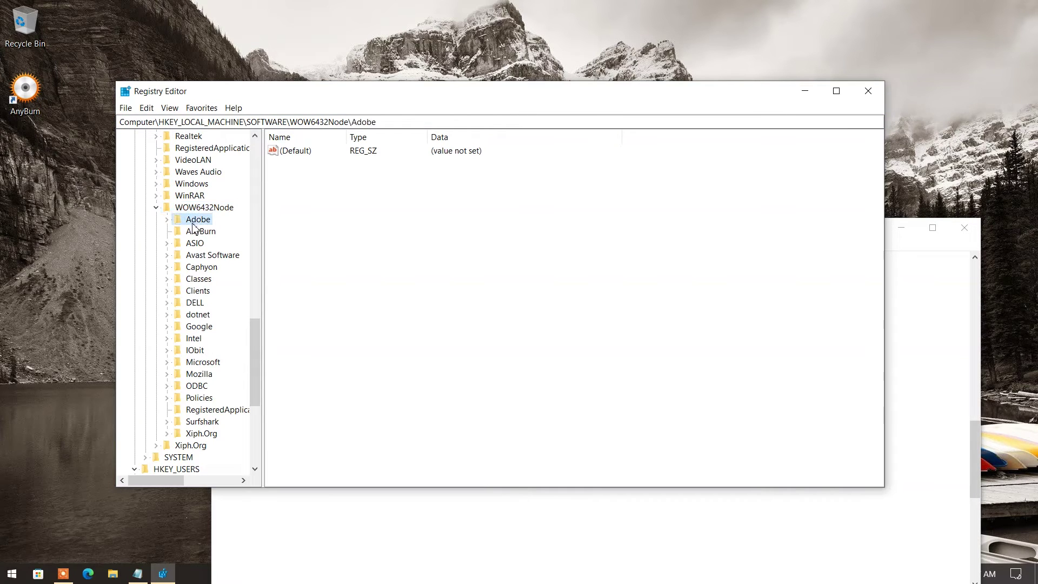
{"action": "left_click", "coordinate": [201, 269]}
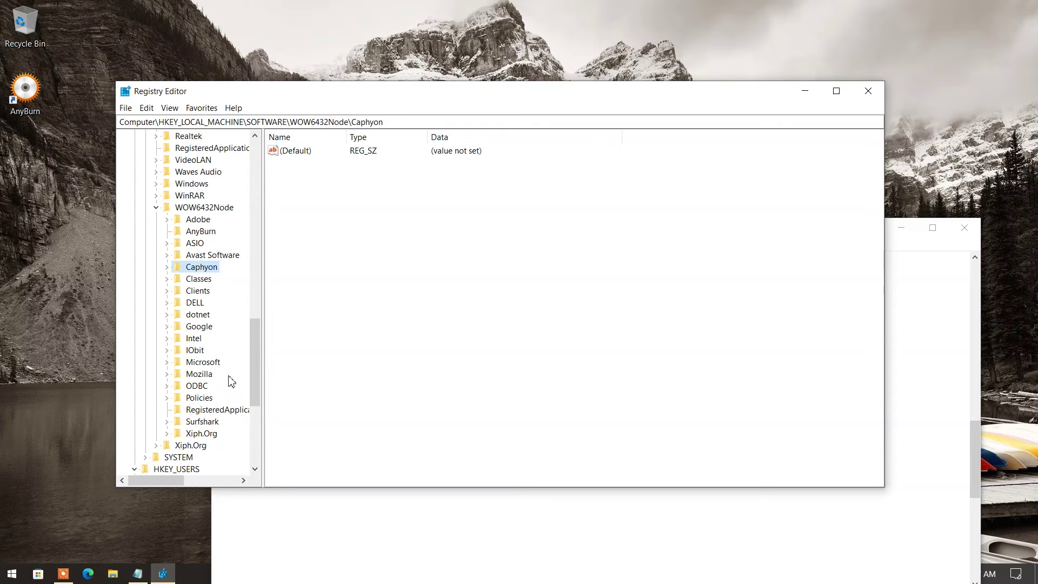
{"action": "right_click", "coordinate": [190, 339]}
{"action": "left_click", "coordinate": [734, 173]}
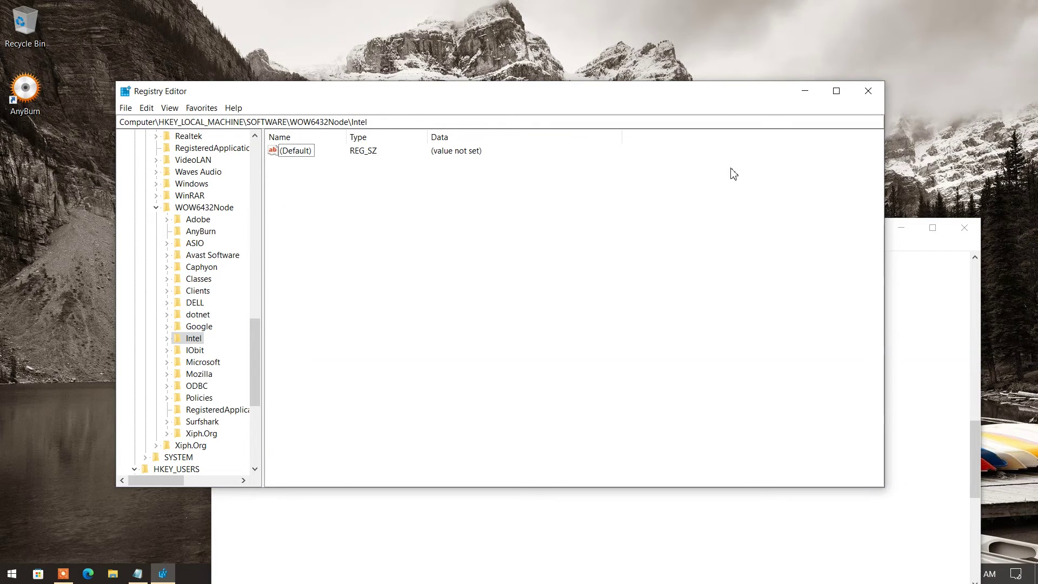
{"action": "left_click", "coordinate": [868, 98]}
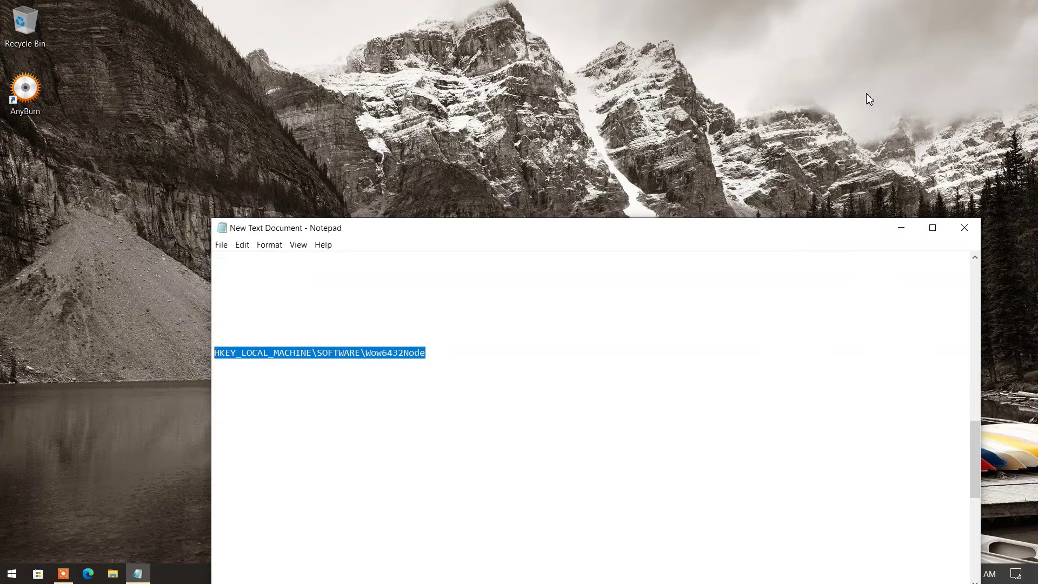
Copy the word Temp from the Notepad notes.
{"action": "left_click_drag", "start_coordinate": [978, 487], "coordinate": [979, 541]}
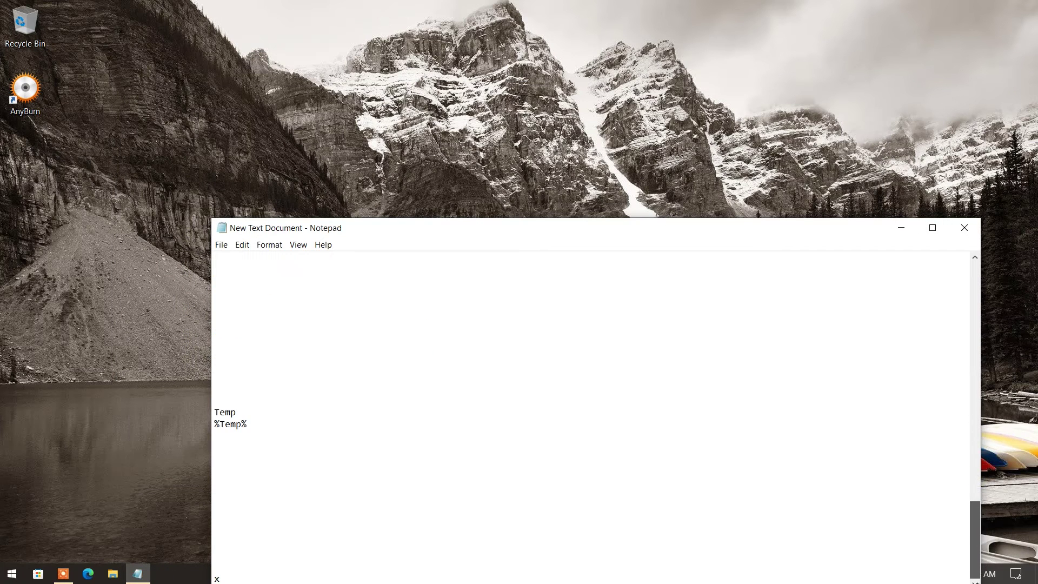
{"action": "double_click", "coordinate": [223, 414]}
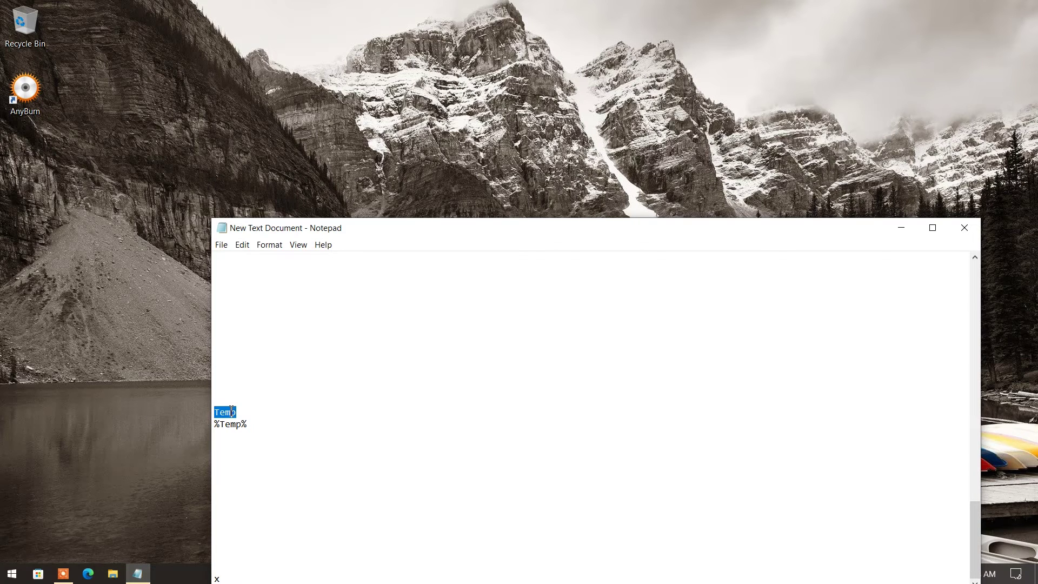
{"action": "right_click", "coordinate": [232, 412]}
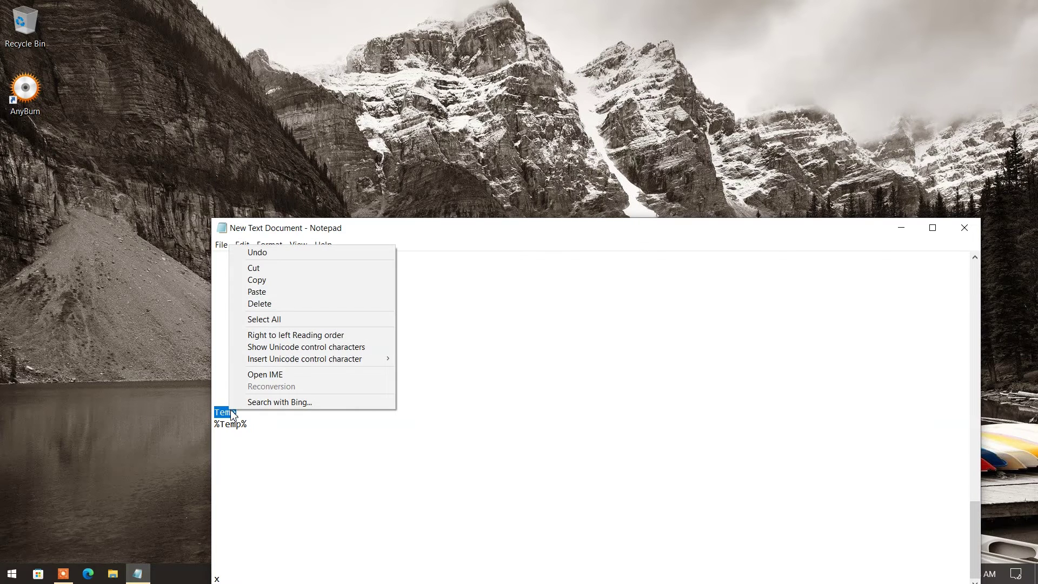
{"action": "left_click", "coordinate": [257, 280]}
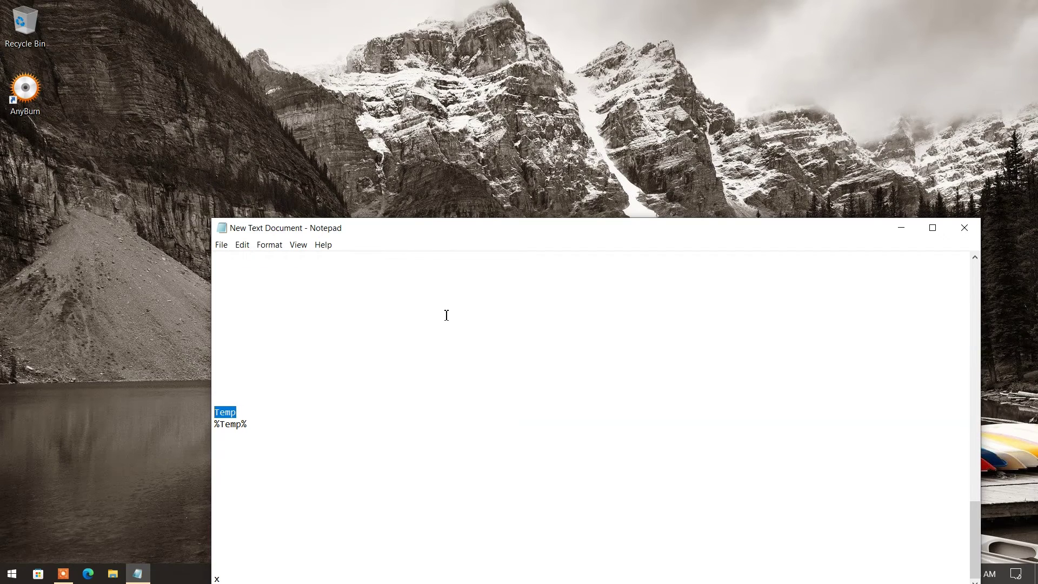
Open the Windows Temp folder by running temp, granting folder access.
{"action": "key", "text": "super+r"}
{"action": "type", "text": "temp"}
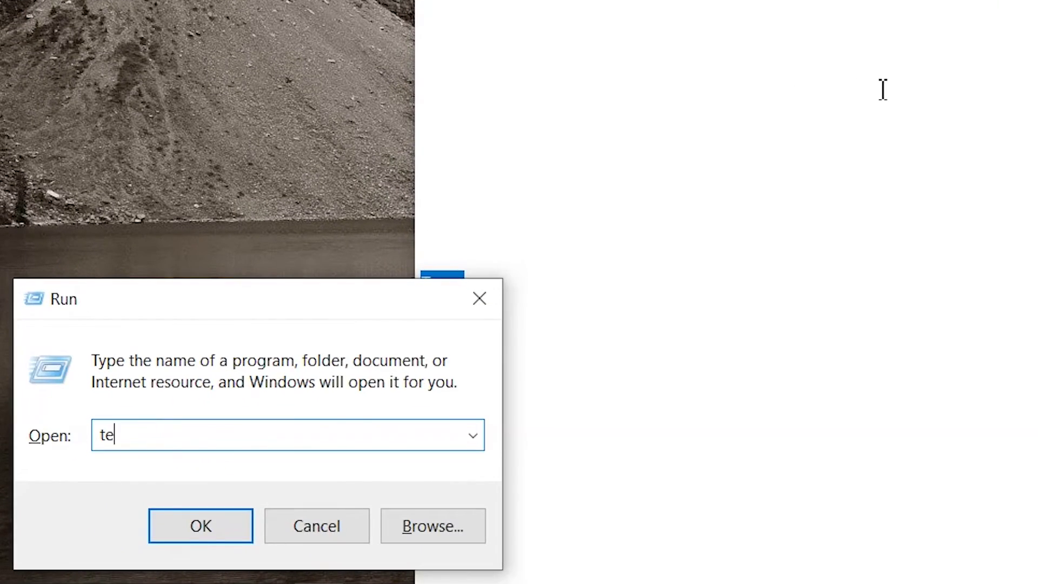
{"action": "key", "text": "Return"}
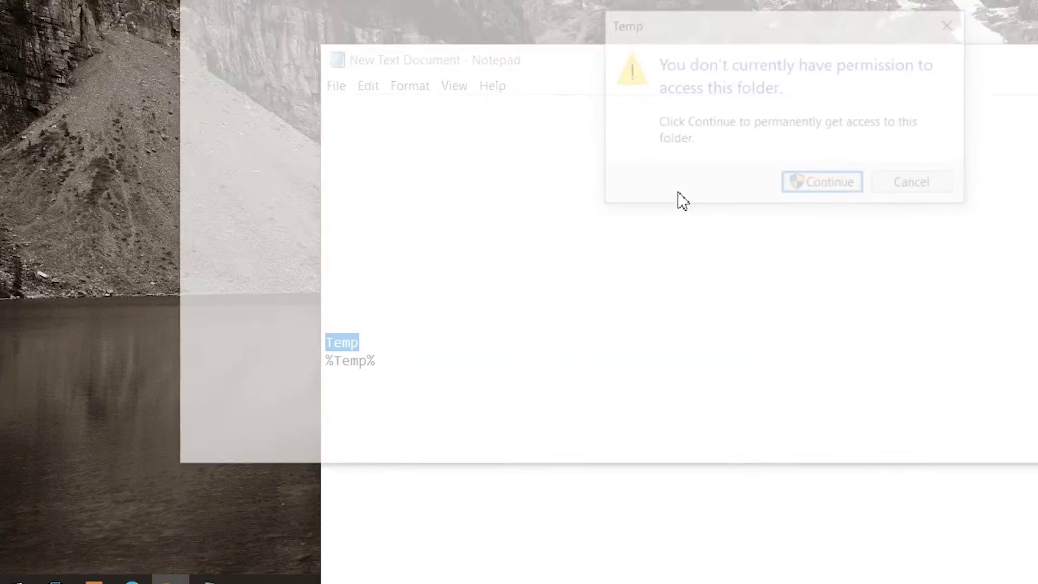
{"action": "left_click", "coordinate": [852, 183]}
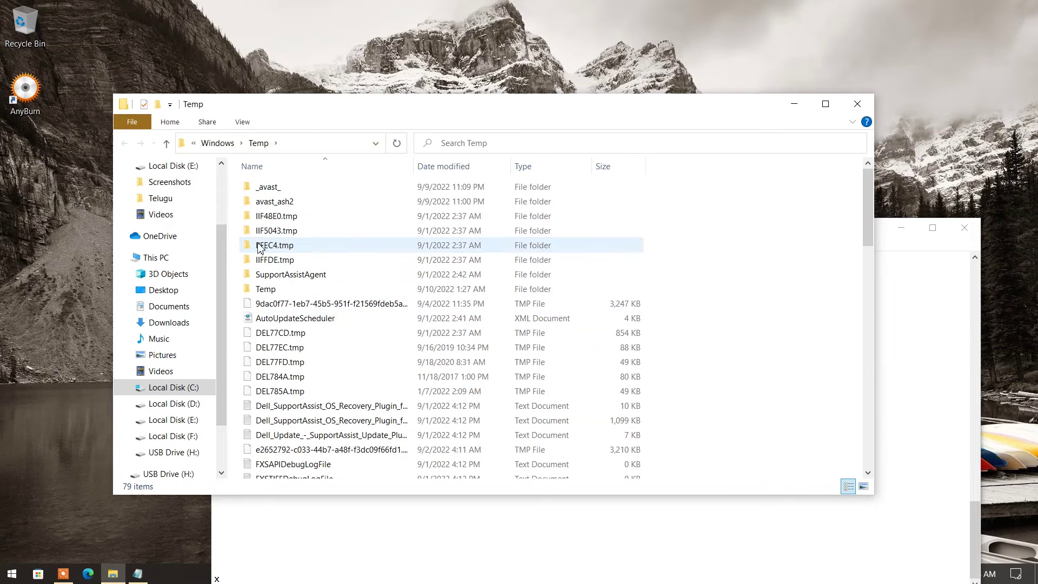
Permanently delete all 79 items in Windows Temp, skipping in-use files, then close Explorer.
{"action": "left_click", "coordinate": [258, 247]}
{"action": "key", "text": "ctrl+a"}
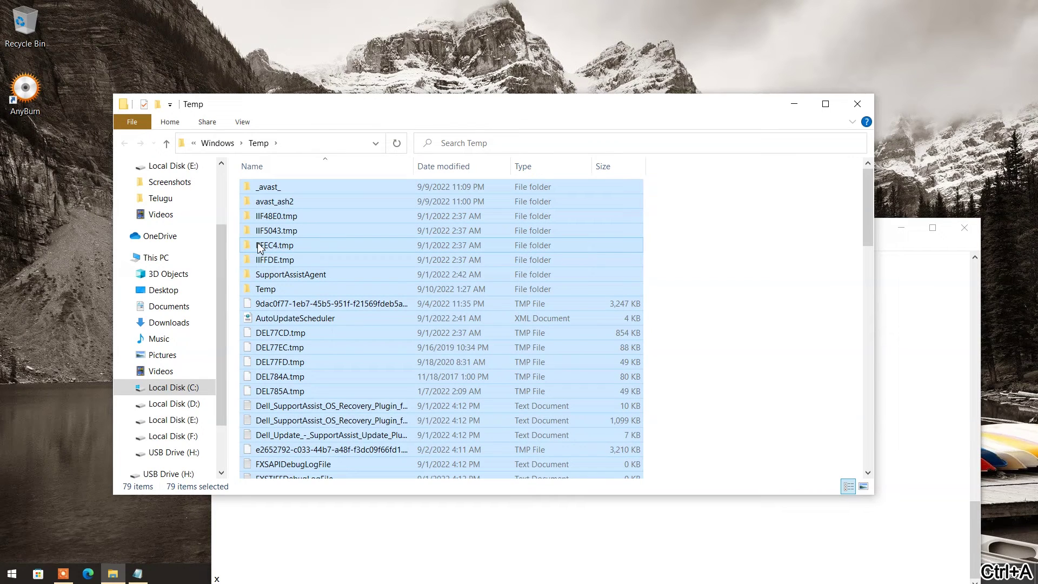
{"action": "key", "text": "shift+Delete"}
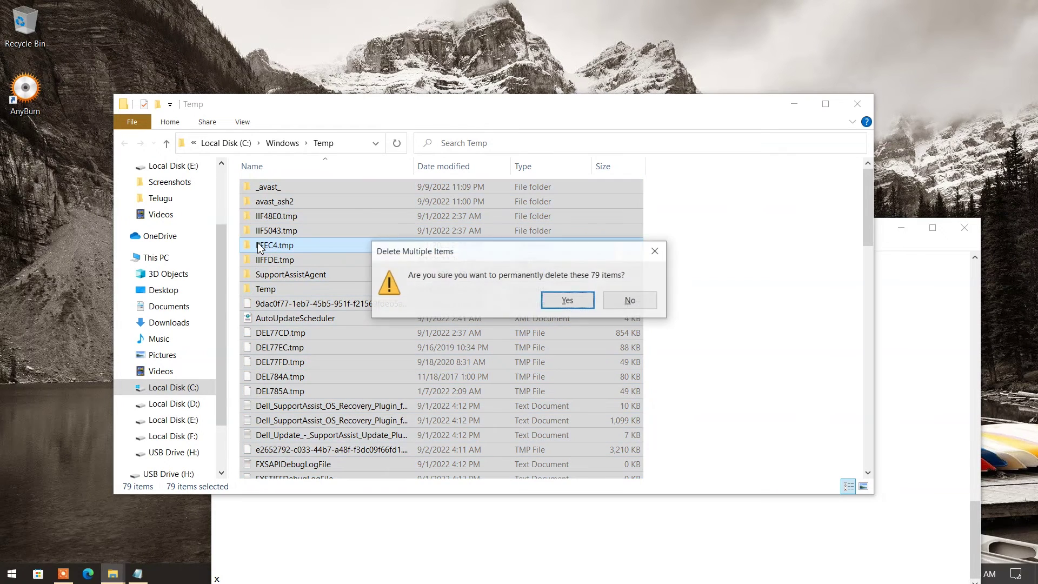
{"action": "left_click", "coordinate": [580, 302]}
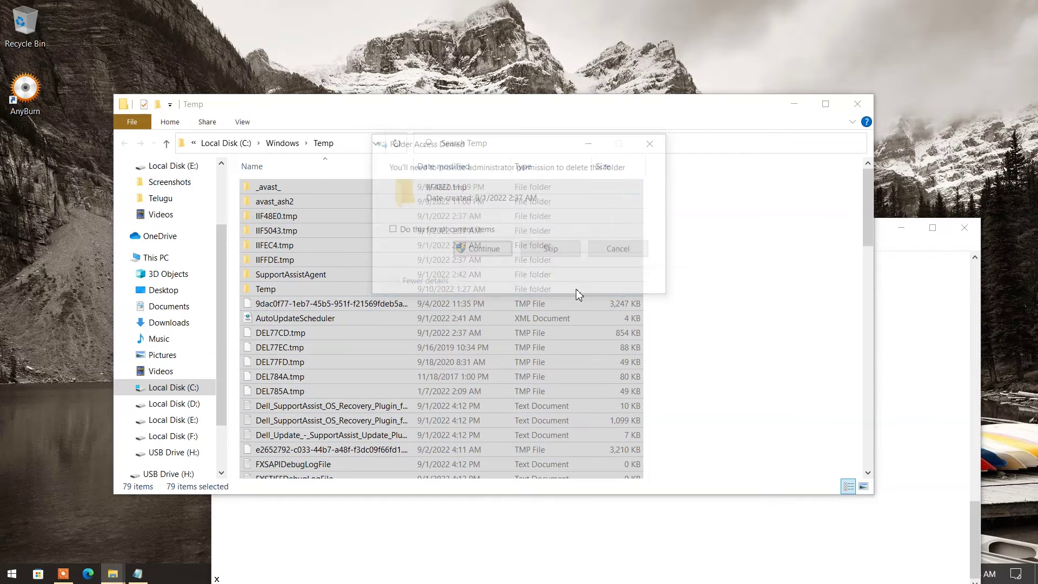
{"action": "left_click", "coordinate": [484, 253]}
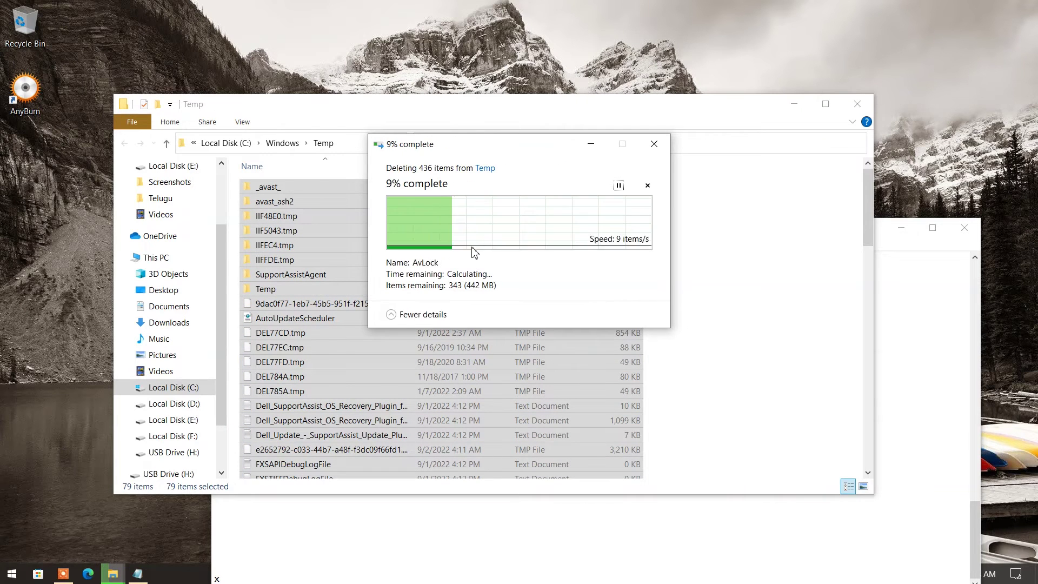
{"action": "left_click", "coordinate": [452, 262]}
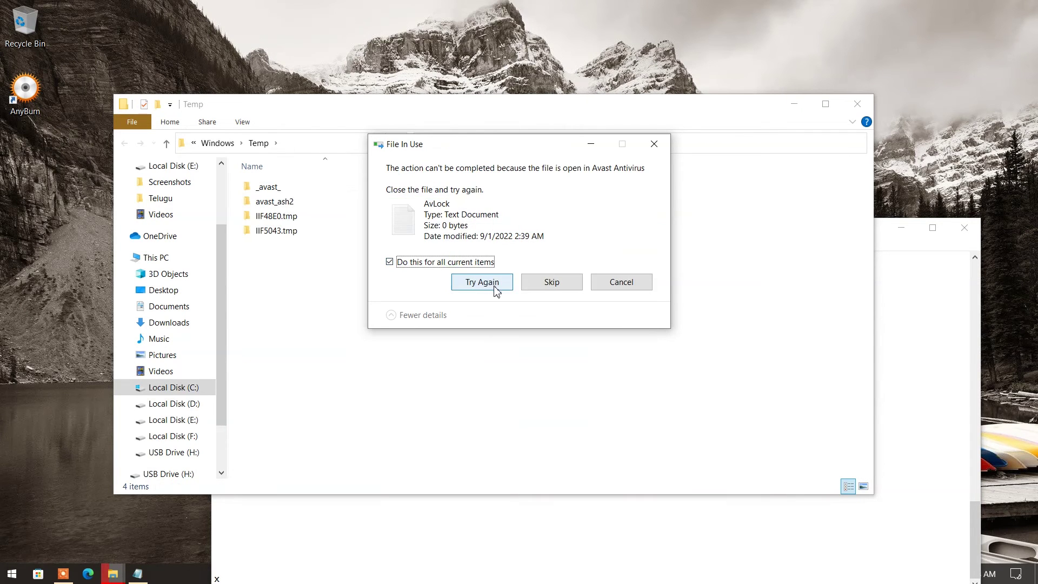
{"action": "left_click", "coordinate": [548, 280]}
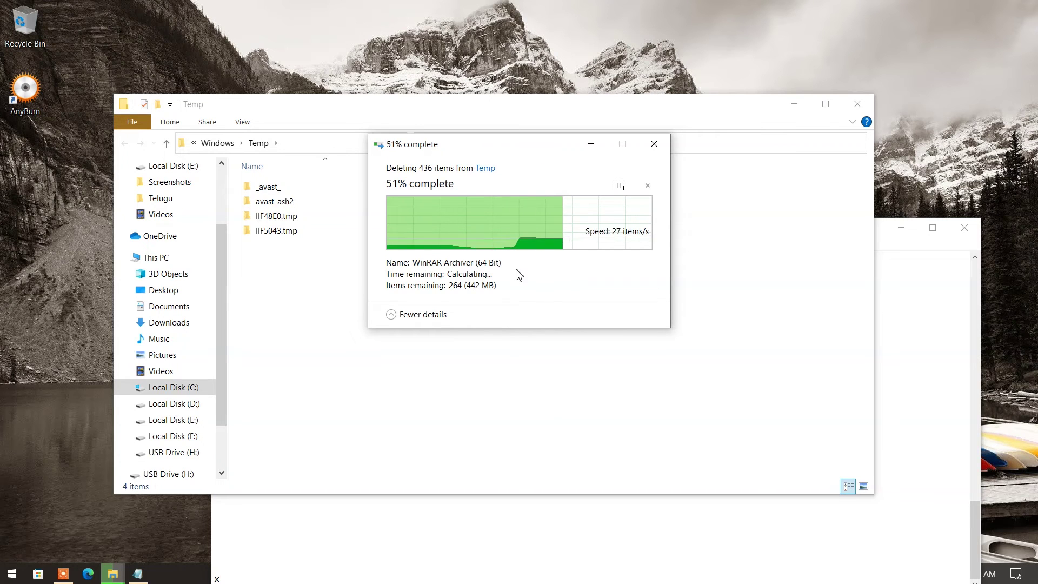
{"action": "left_click", "coordinate": [865, 110]}
Copy %Temp% from the Notepad notes.
{"action": "right_click", "coordinate": [231, 424]}
{"action": "left_click", "coordinate": [281, 295]}
{"action": "left_click", "coordinate": [361, 279]}
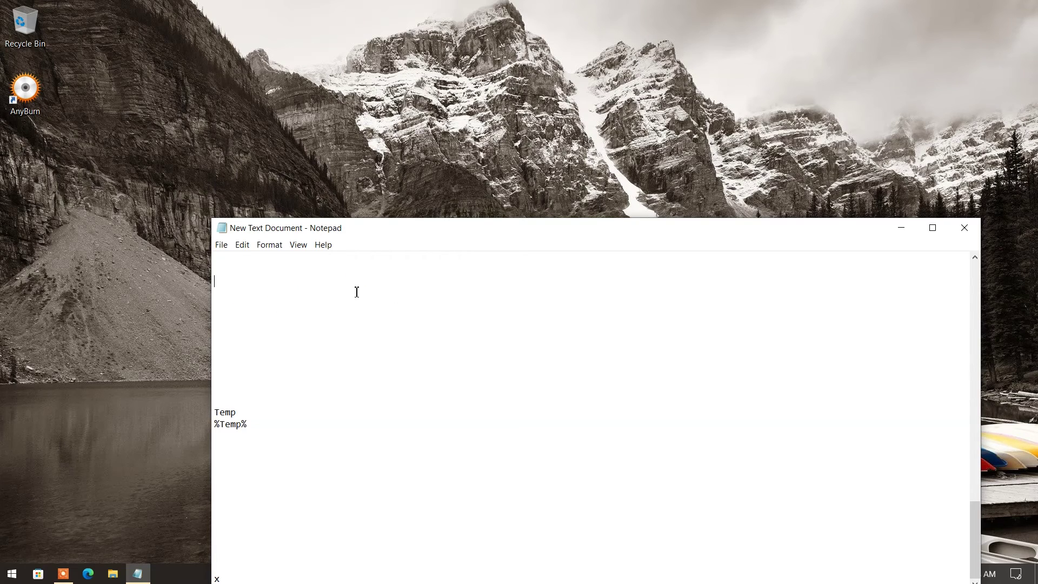
Open %Temp% from the Run box and permanently delete its 55 items.
{"action": "key", "text": "super+r"}
{"action": "key", "text": "ctrl+v"}
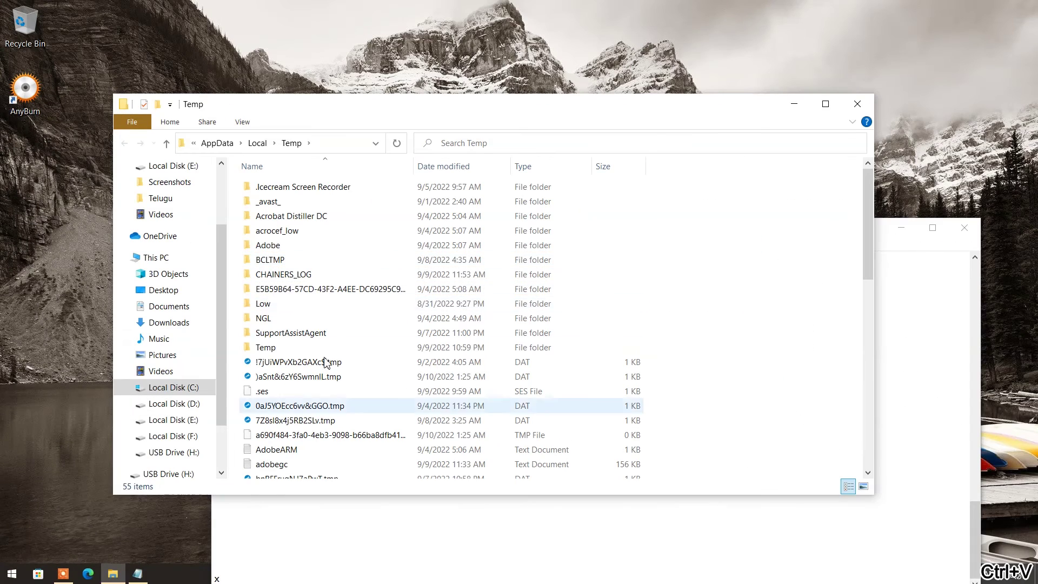
{"action": "left_click", "coordinate": [268, 242]}
{"action": "key", "text": "ctrl+a"}
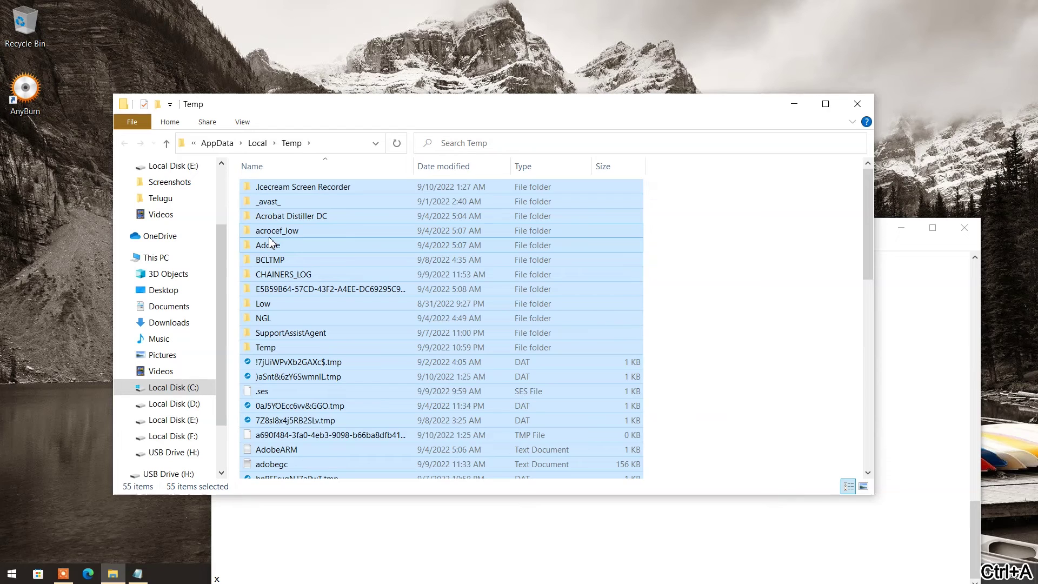
{"action": "key", "text": "shift+Delete"}
{"action": "key", "text": "Return"}
Skip all in-use files, then close the Temp folder and the Notepad notes.
{"action": "left_click", "coordinate": [442, 266]}
{"action": "left_click", "coordinate": [551, 280]}
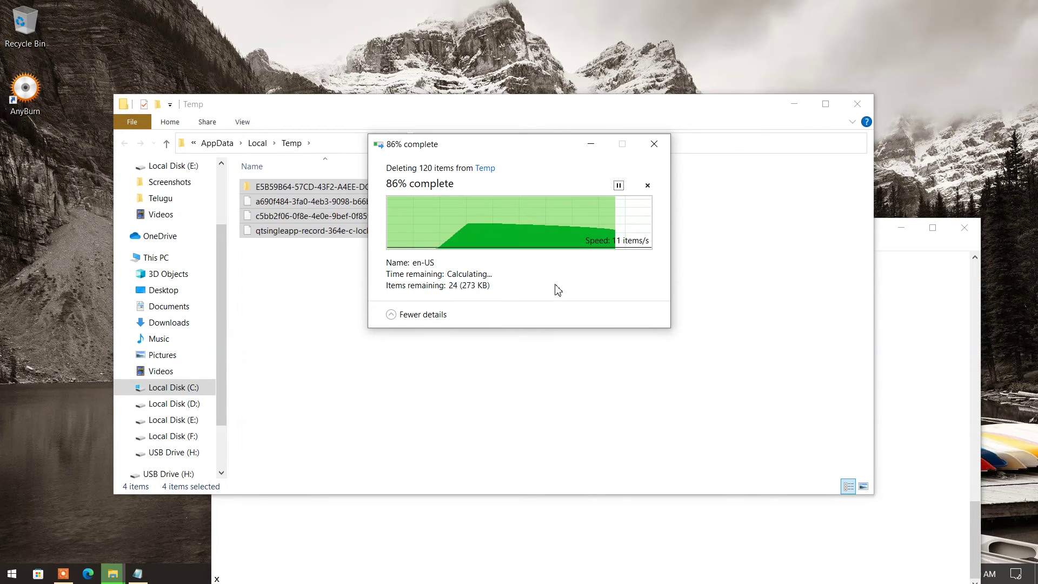
{"action": "left_click", "coordinate": [854, 104]}
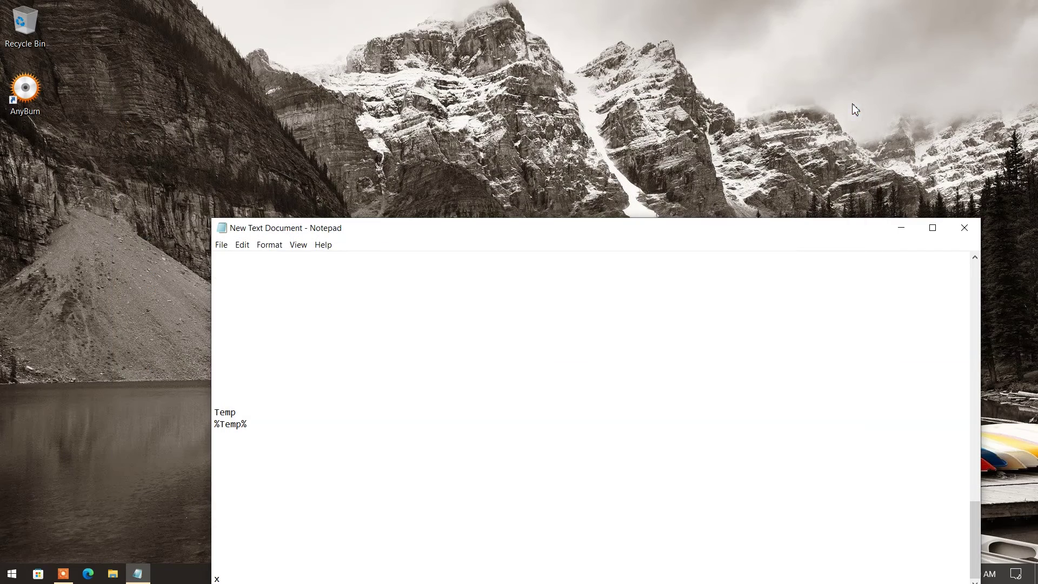
{"action": "left_click", "coordinate": [964, 228]}
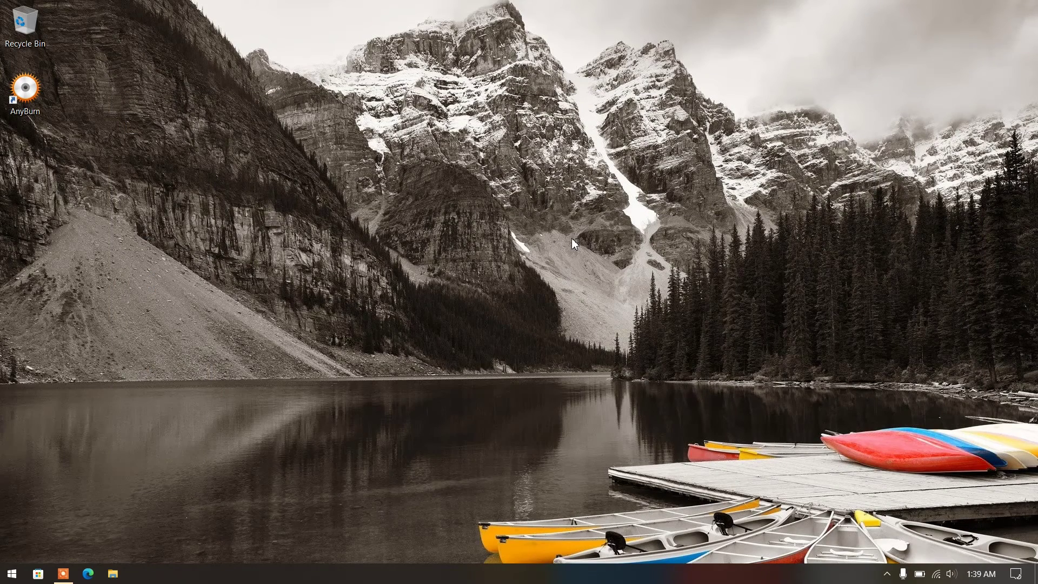